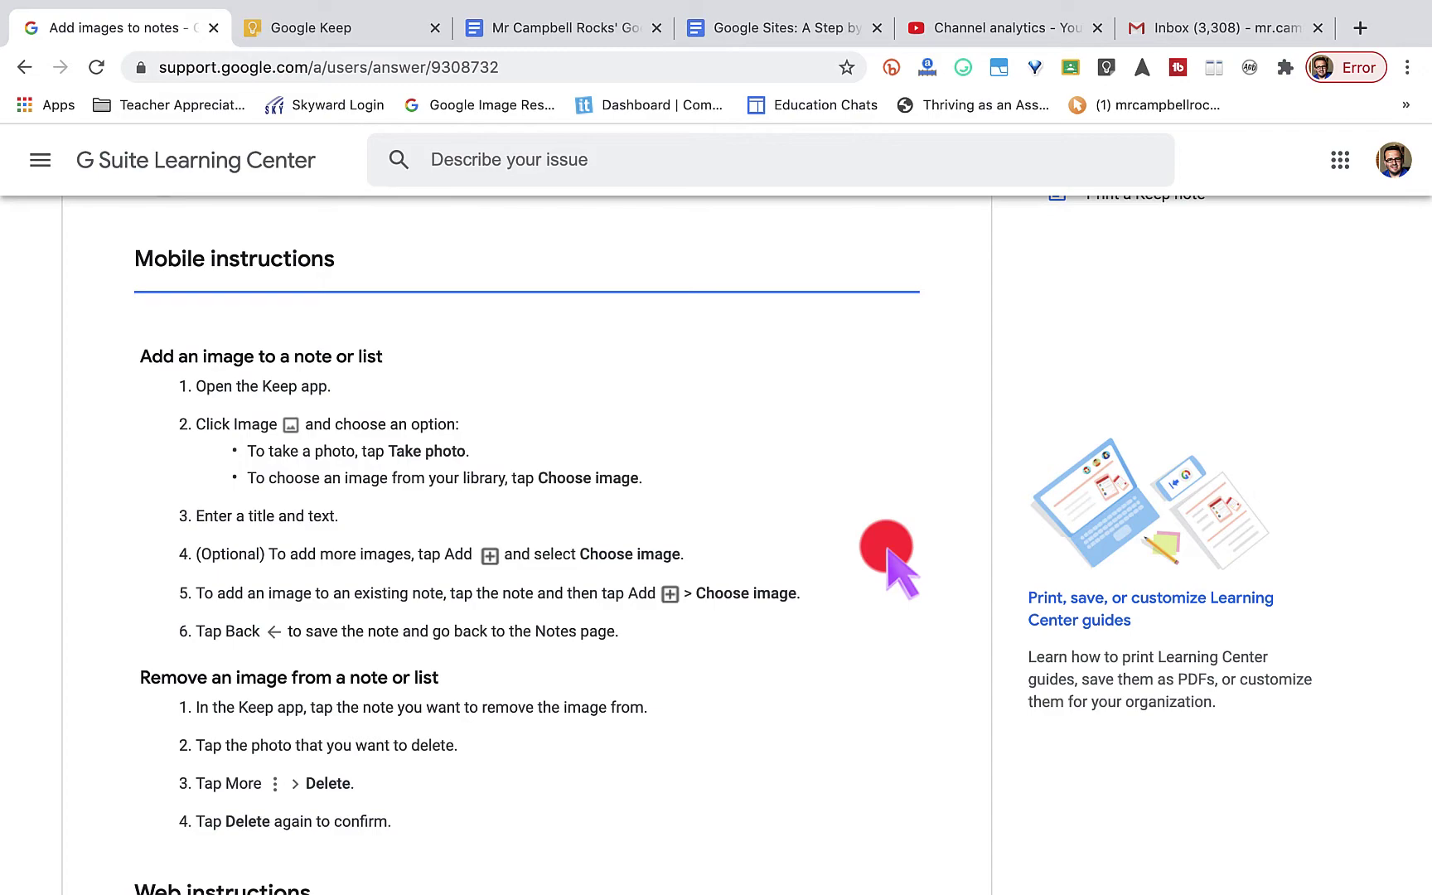
Return to the Chrome window's Google Keep page and move the empty note to the trash.
key("ctrl+Up")
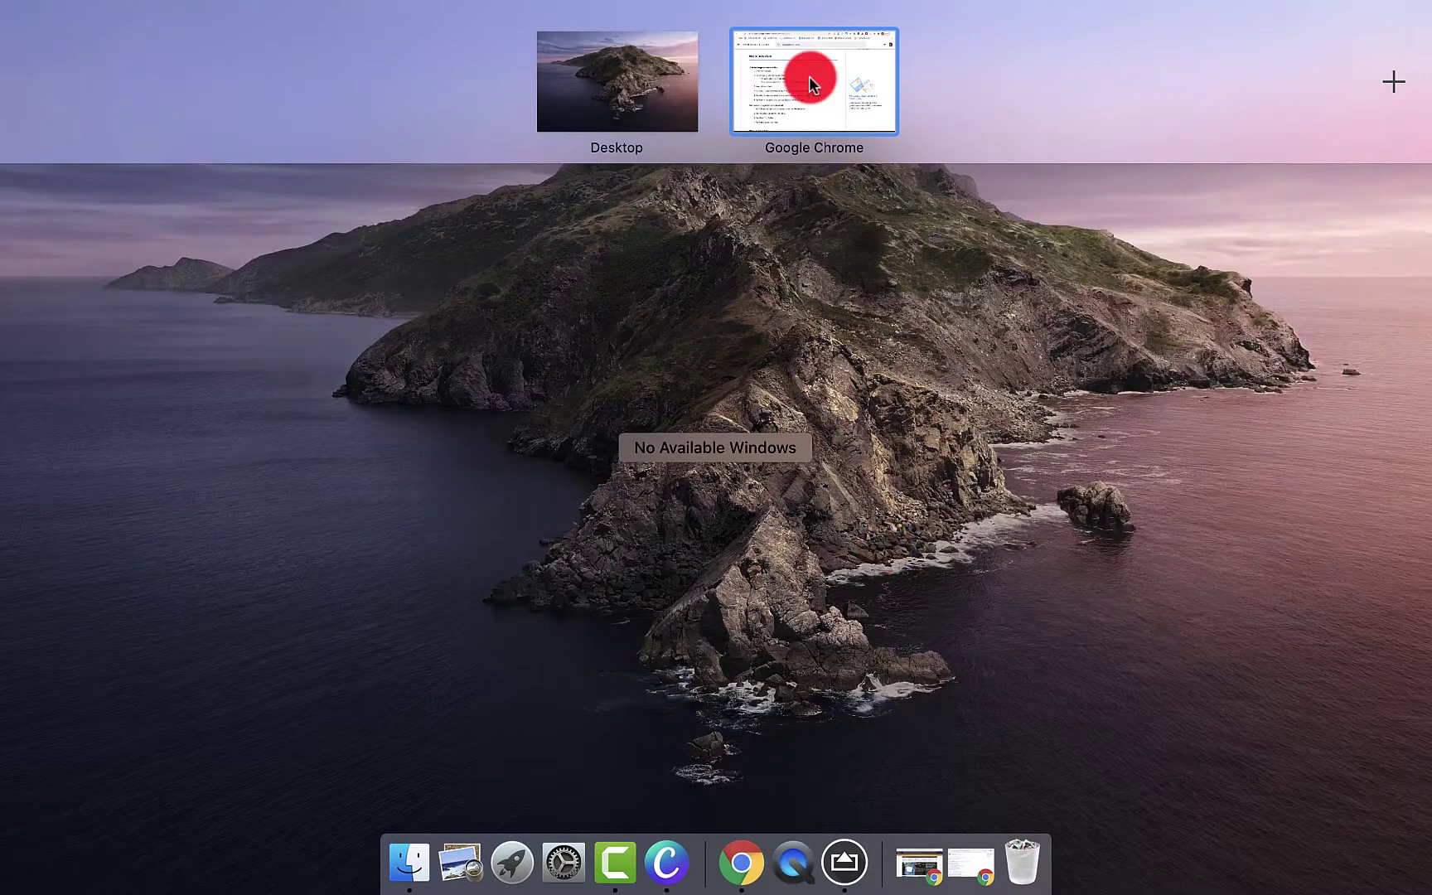
left_click(809, 74)
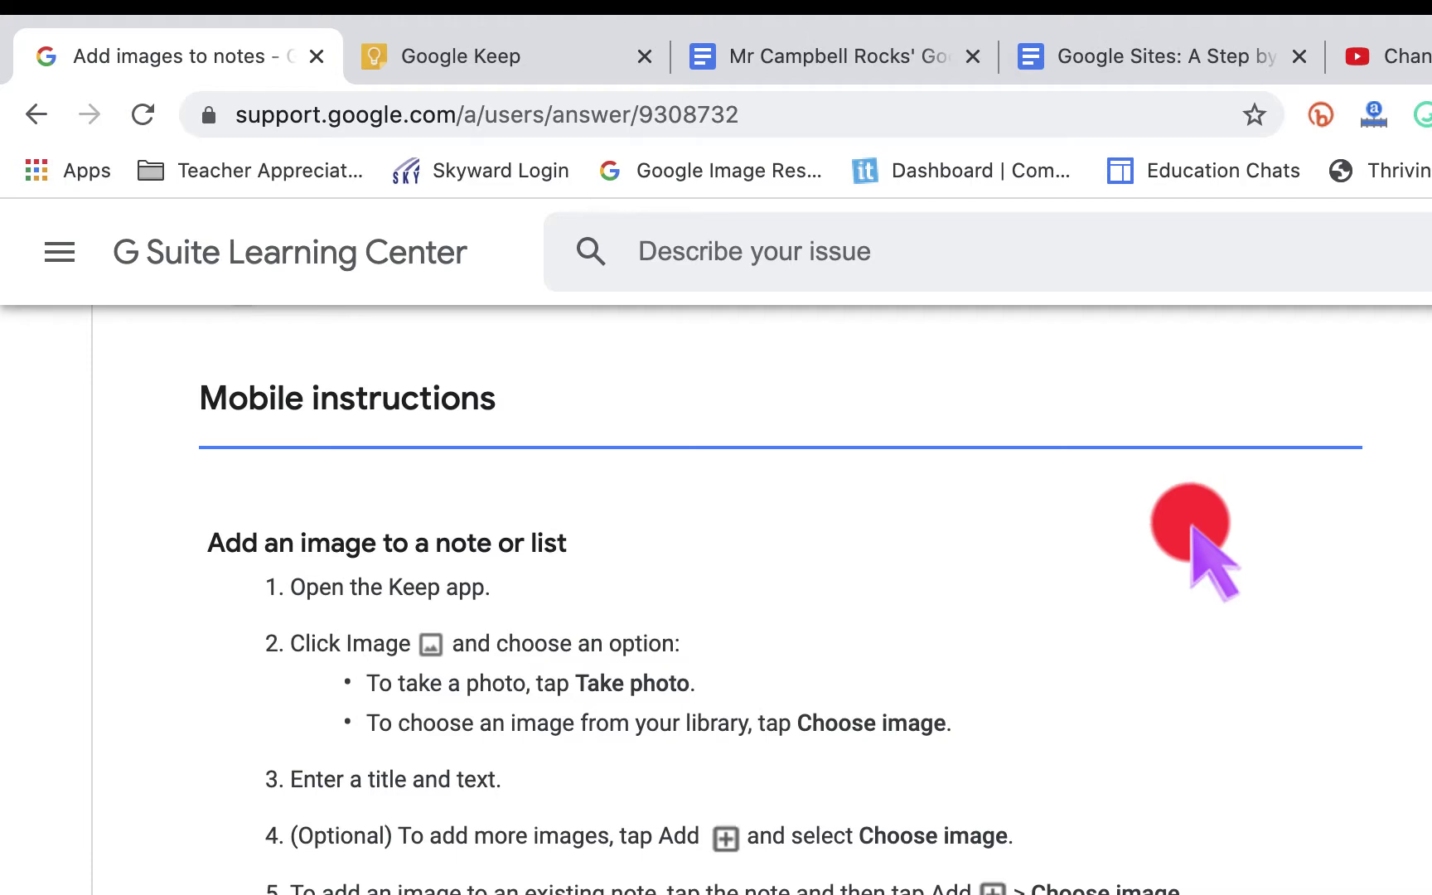
left_click(513, 67)
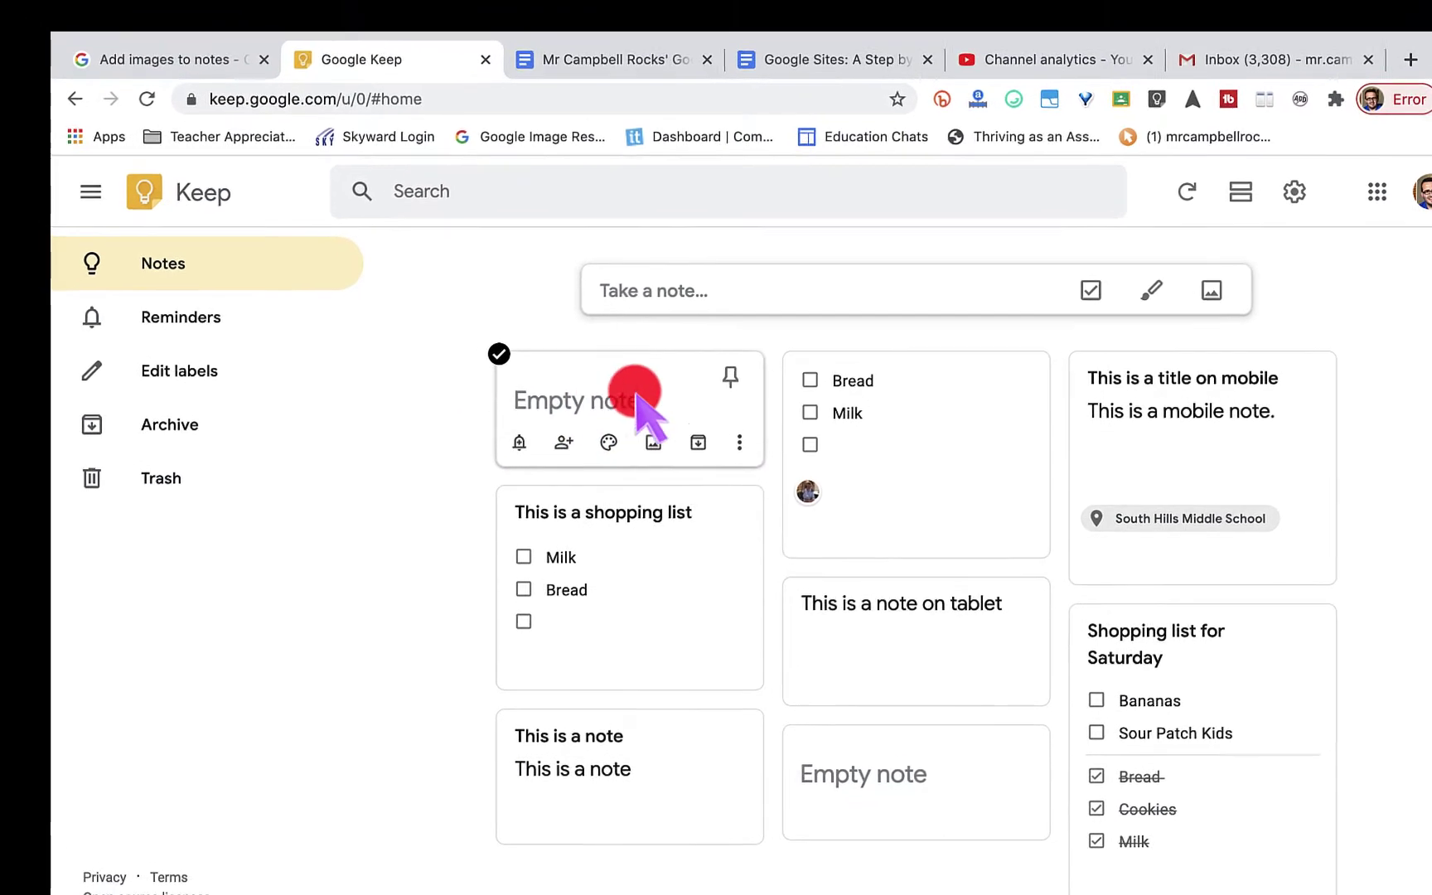
left_click(740, 442)
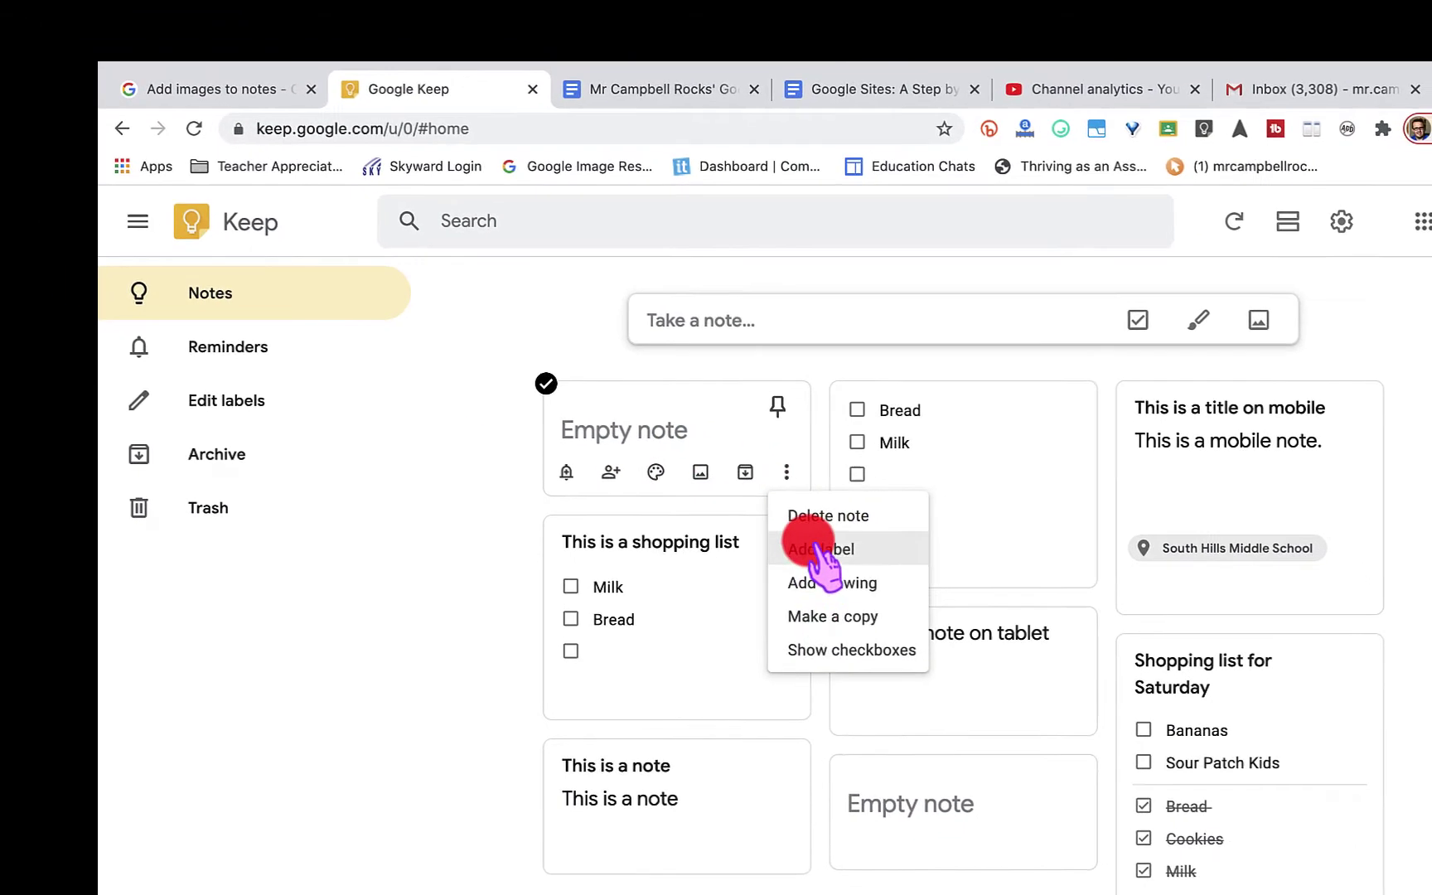
left_click(819, 528)
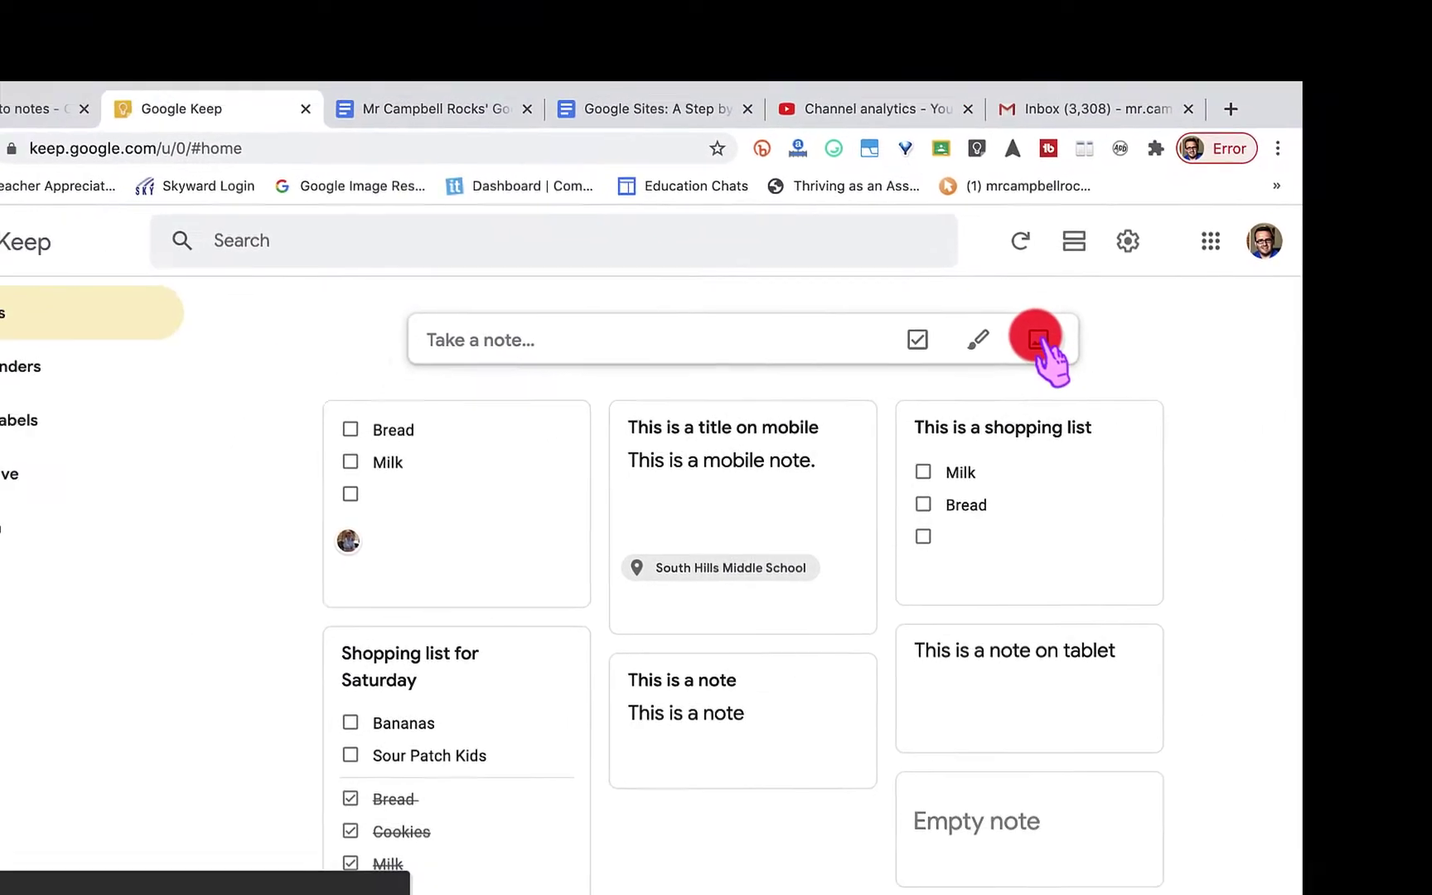
Start an image note with the Desktop file 'Screen Shot 2020-07-05 at 2.45.19 PM'.
left_click(1038, 339)
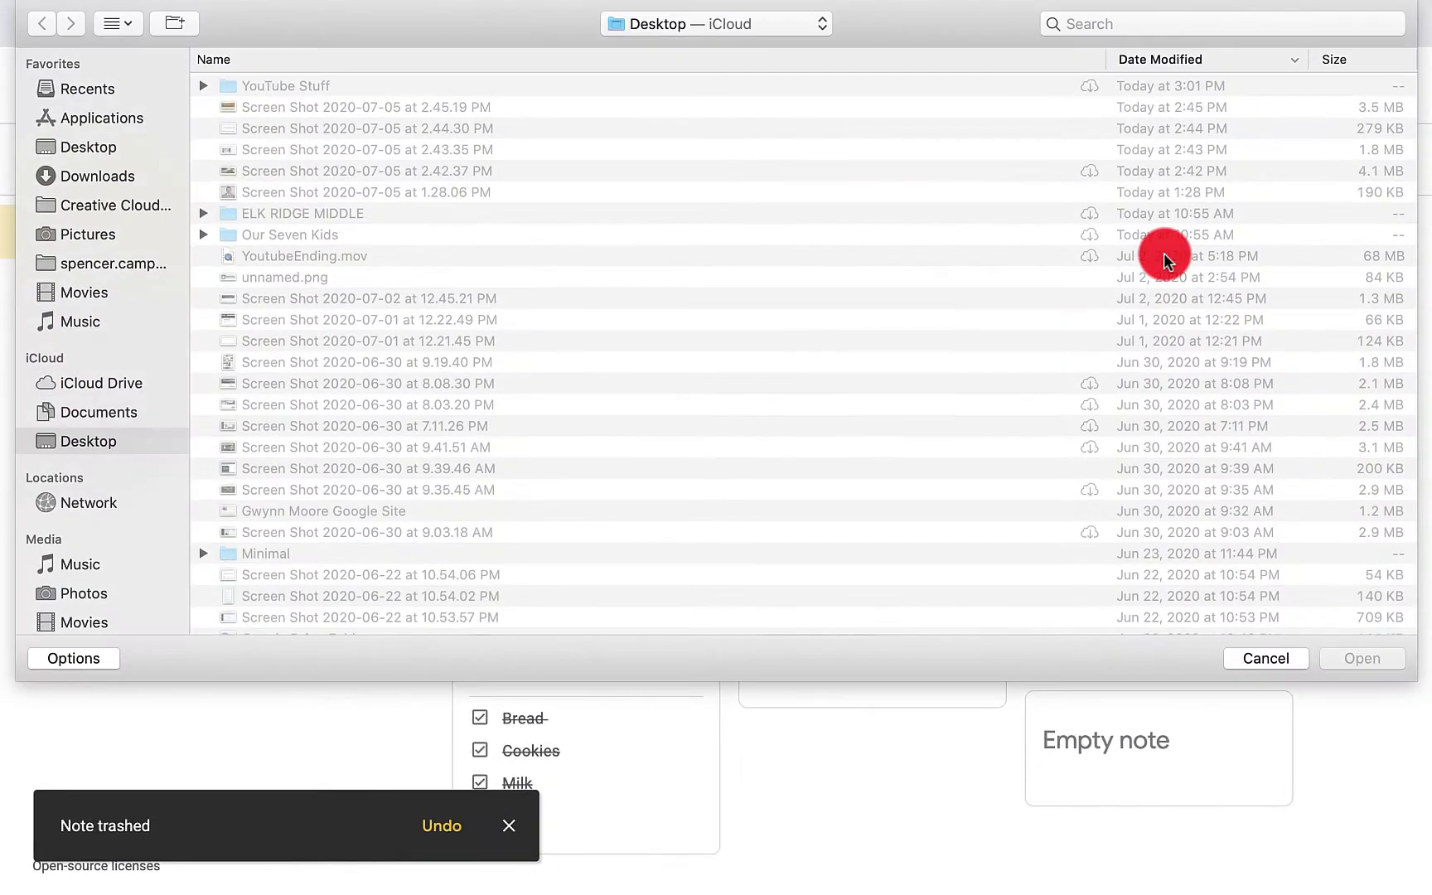
scroll(541, 306, "up", 2)
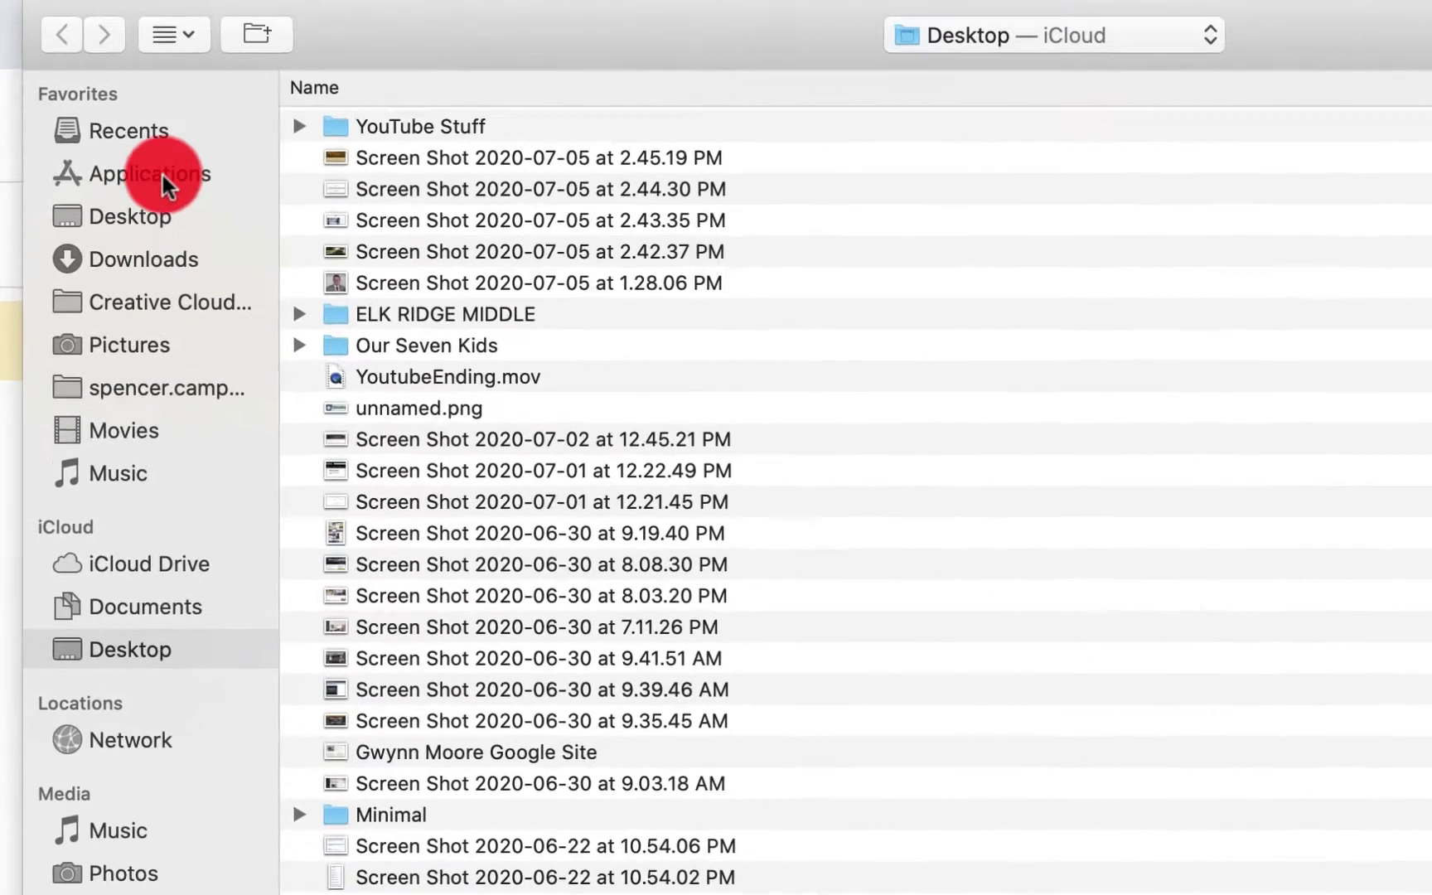
left_click(153, 224)
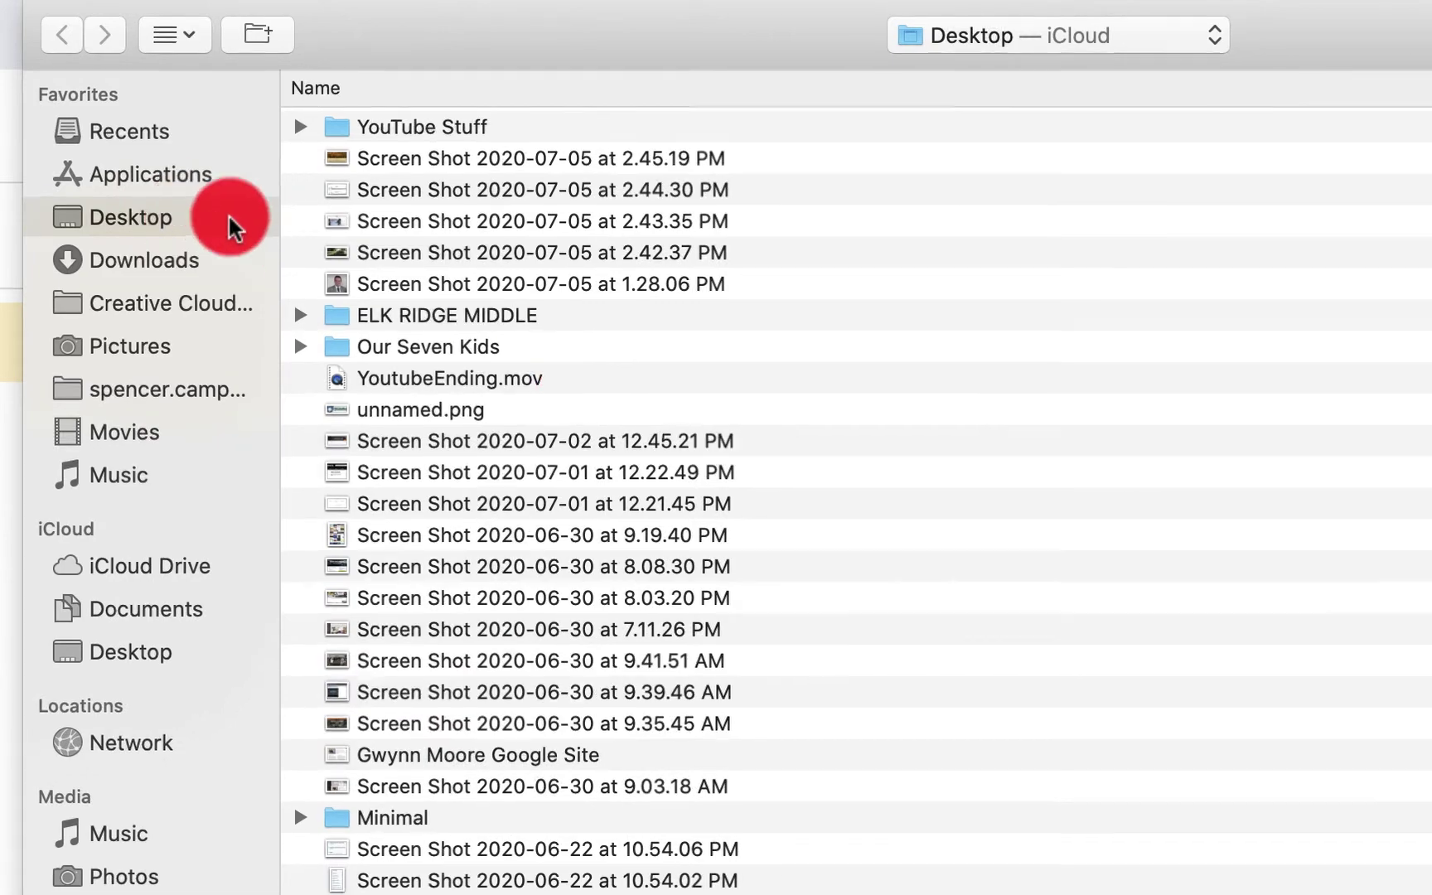
scroll(317, 173, "down", 2)
scroll(318, 174, "up", 2)
left_click(310, 110)
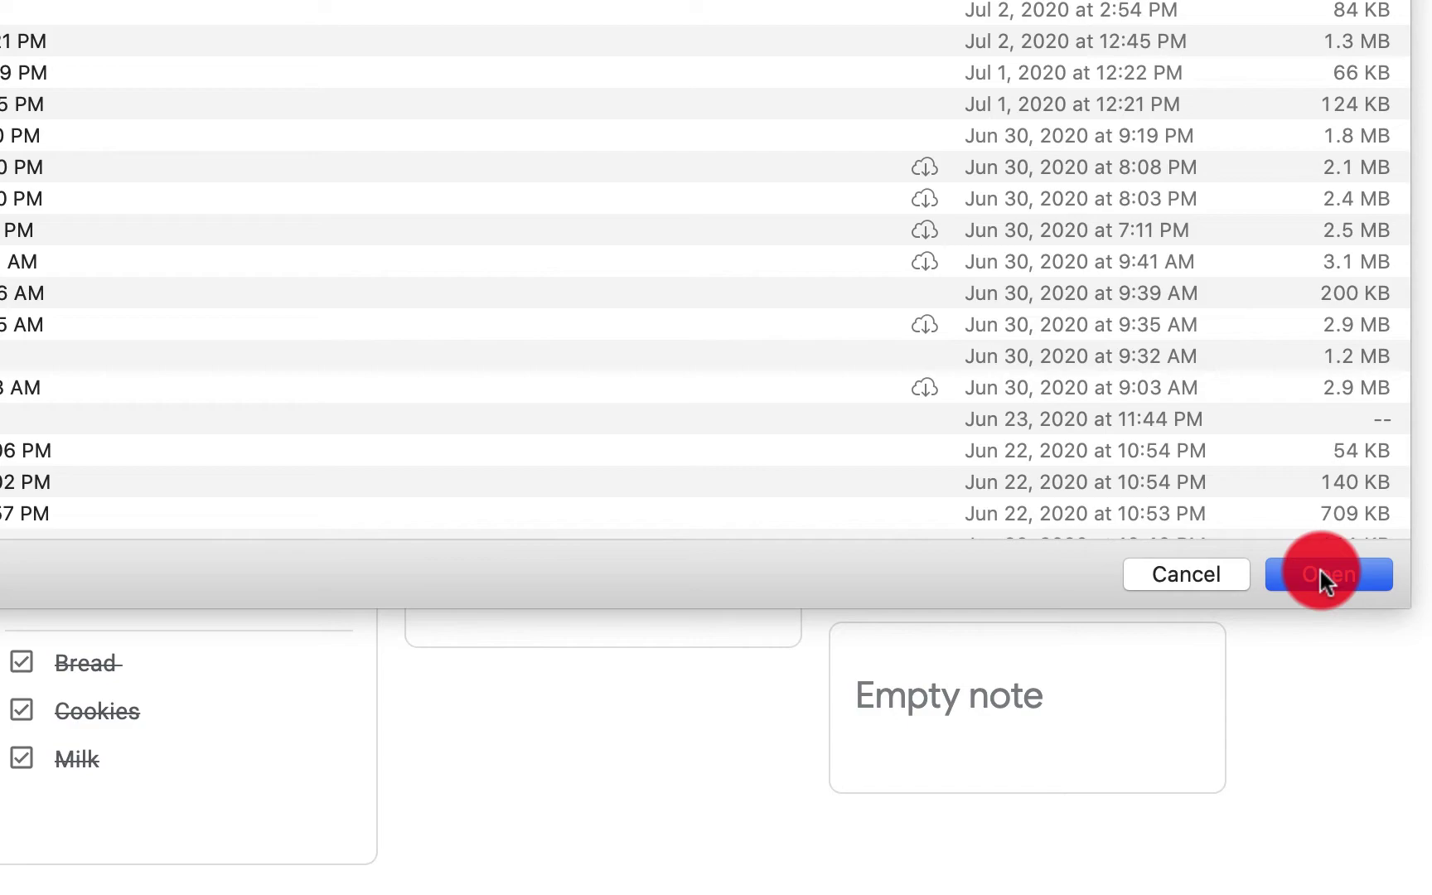
left_click(1320, 574)
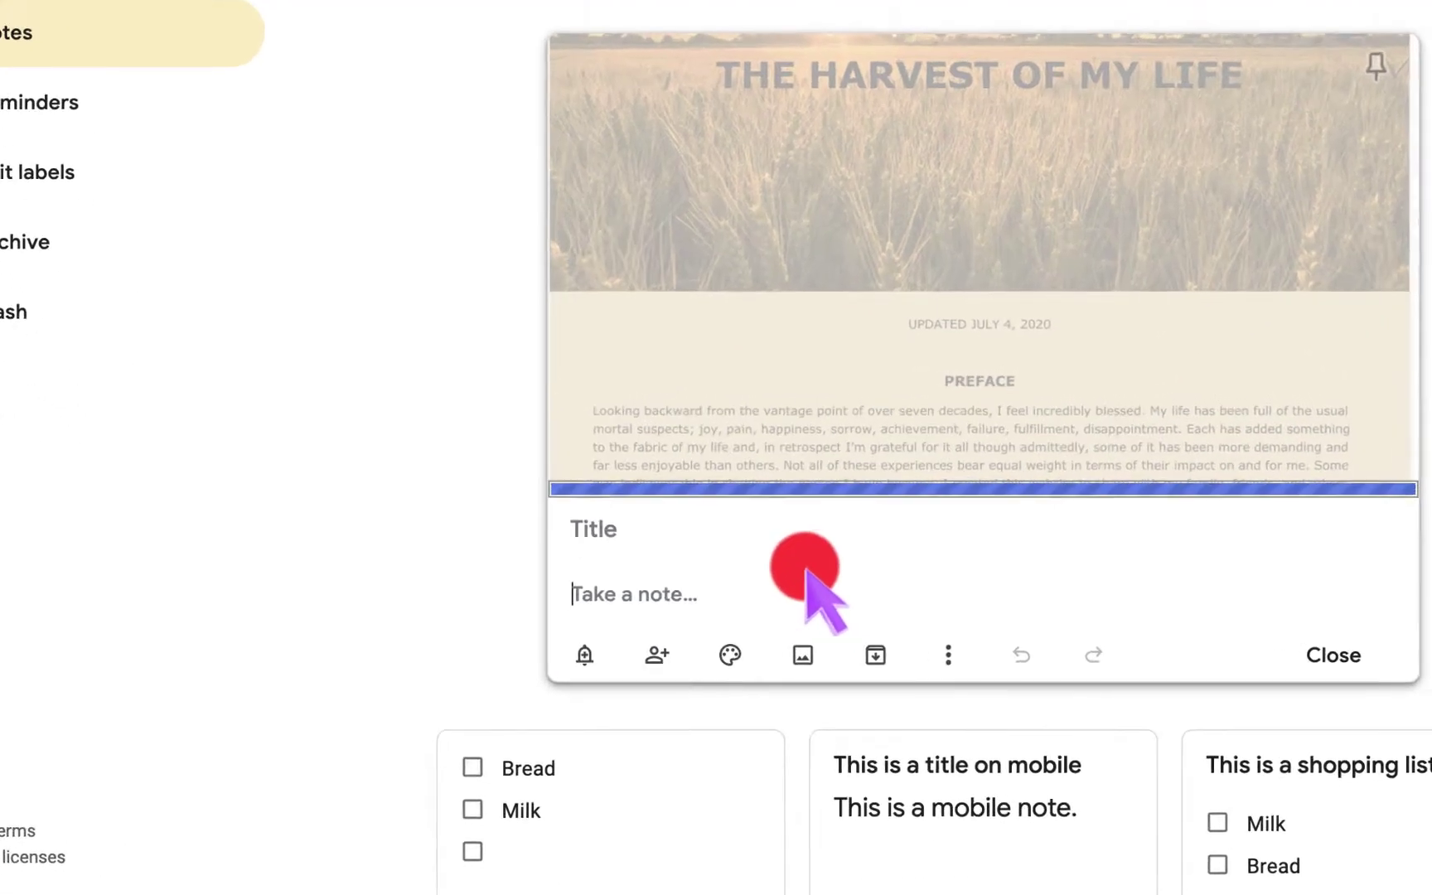
Title the note 'This is an image from Google Keep Computer', fix the typo, and close it.
left_click(556, 613)
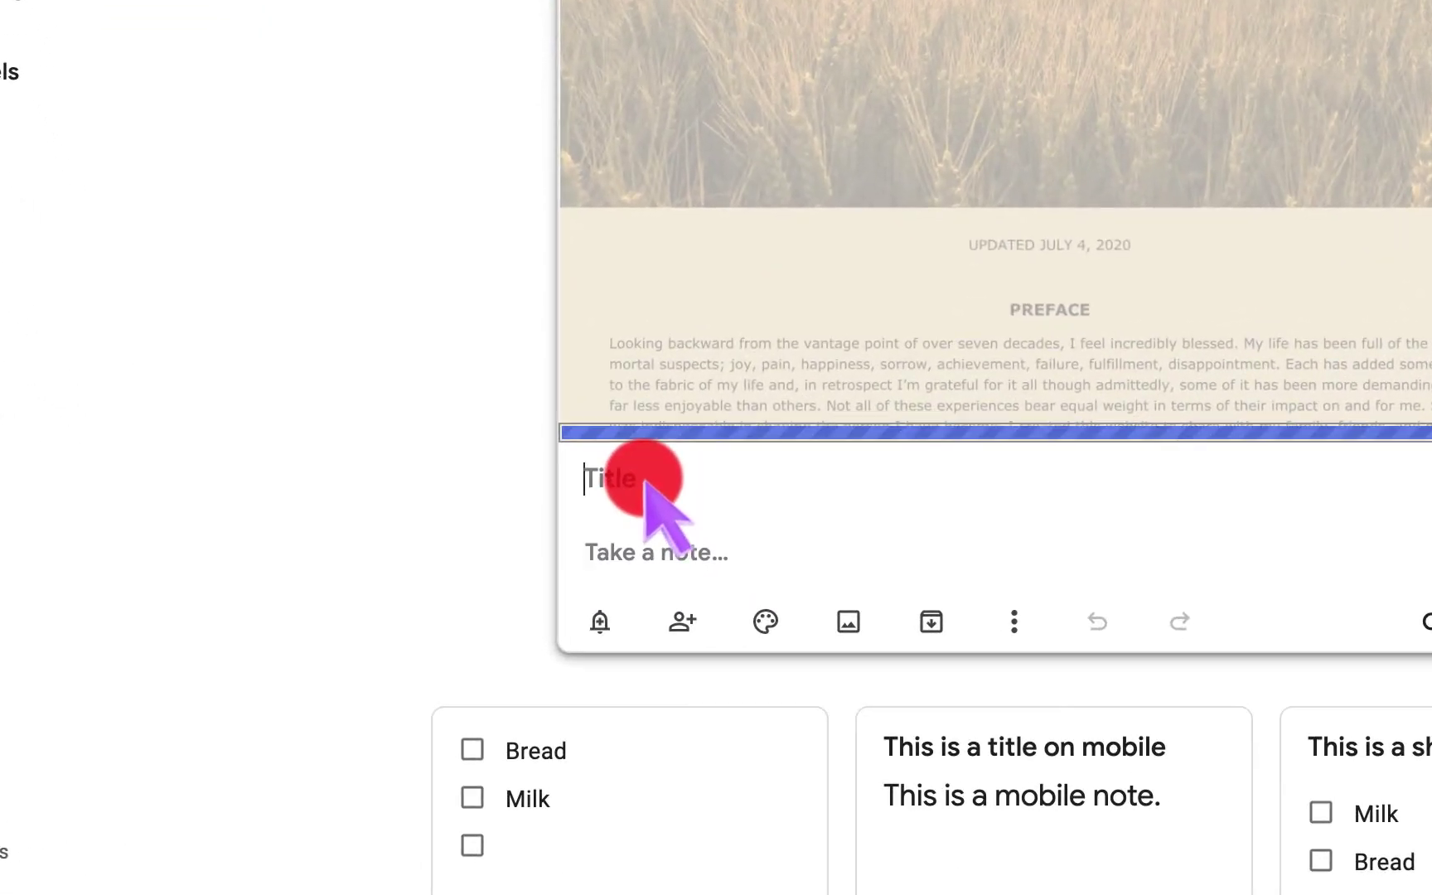
type("This ")
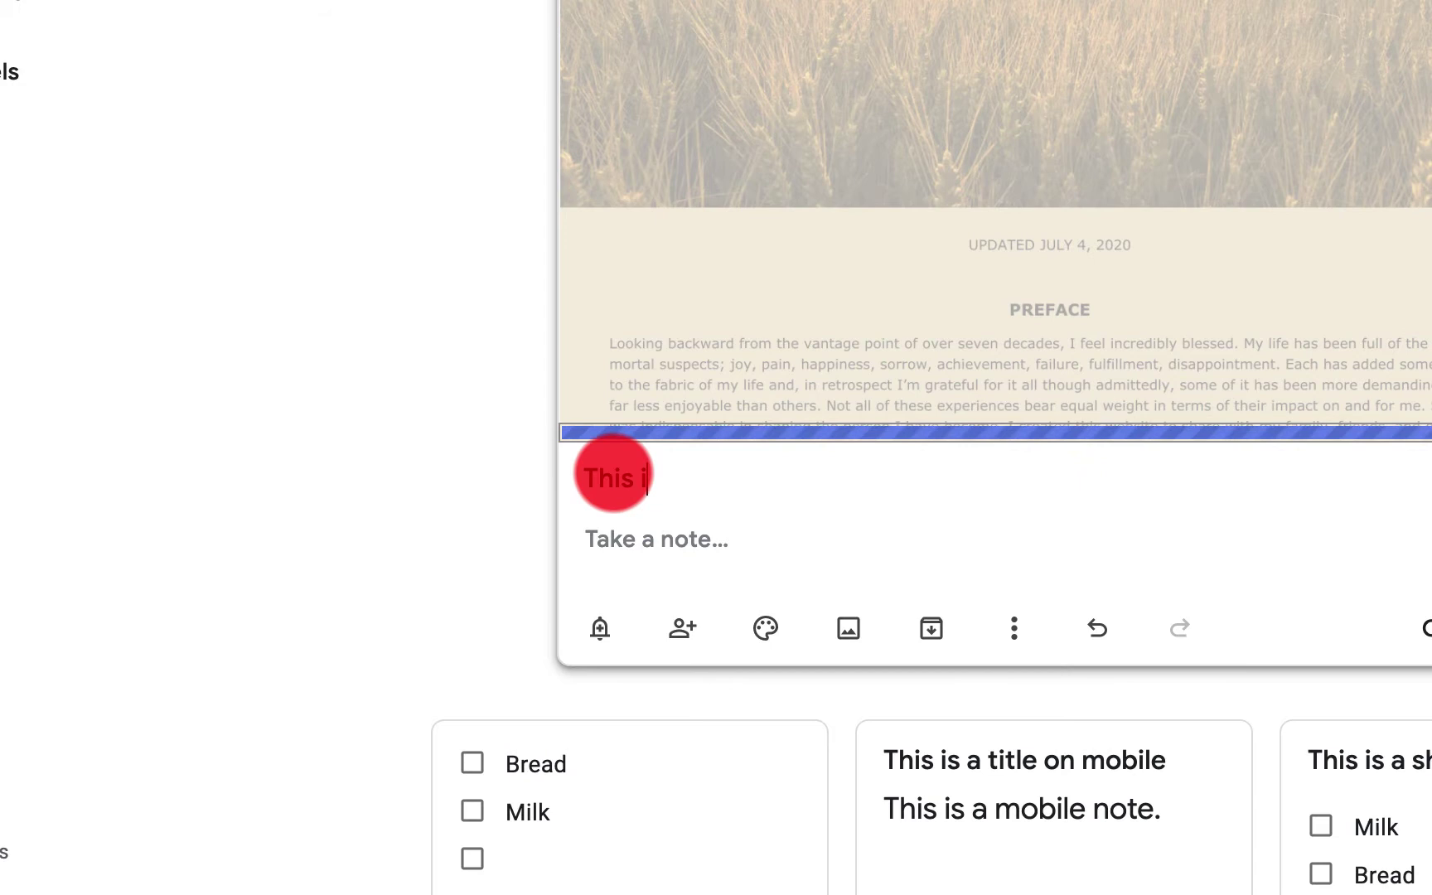
type("is an image from")
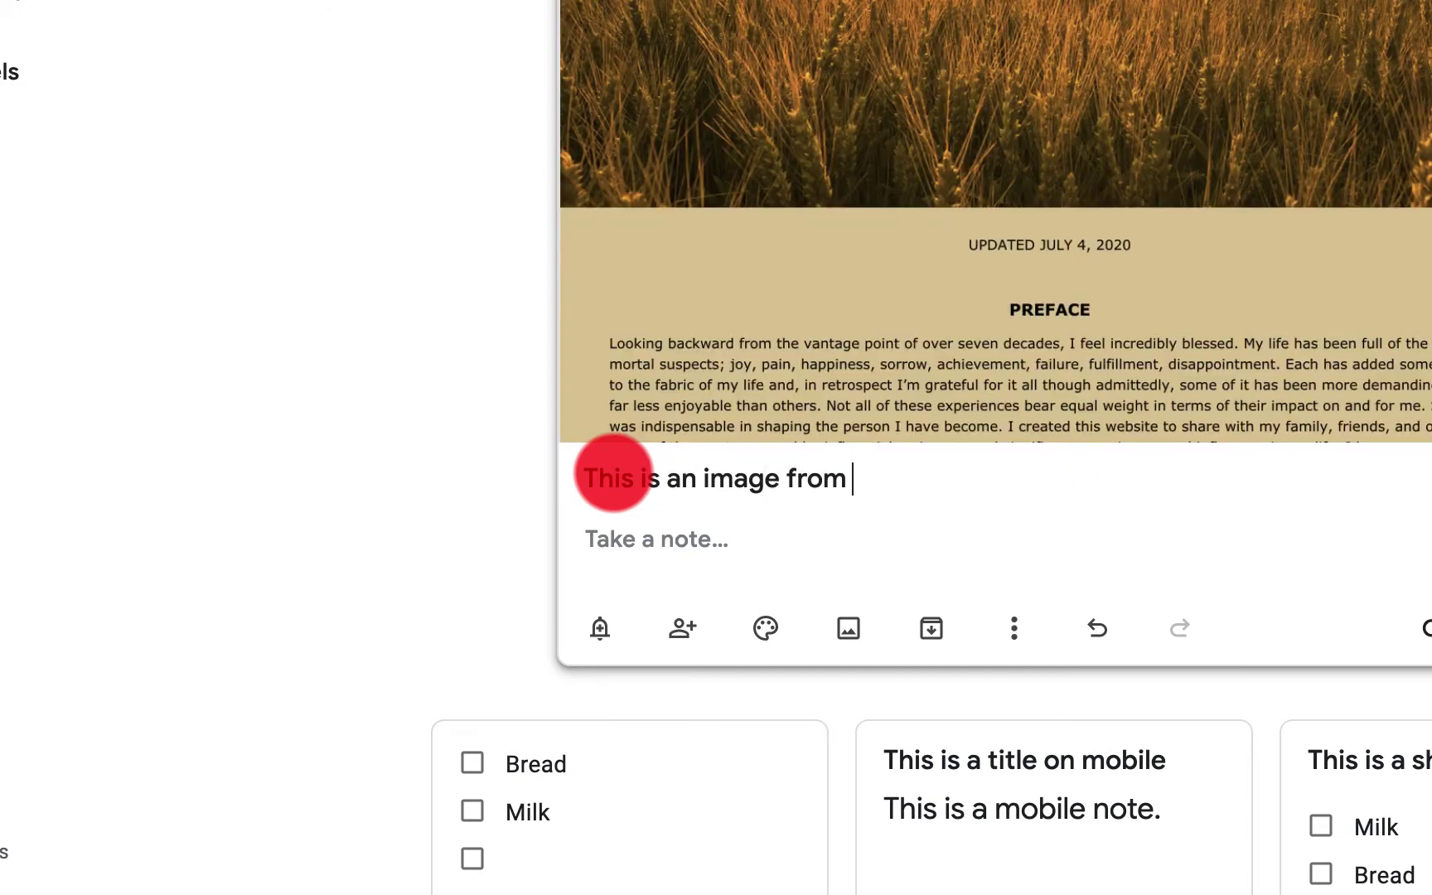
type(" Google Keeop")
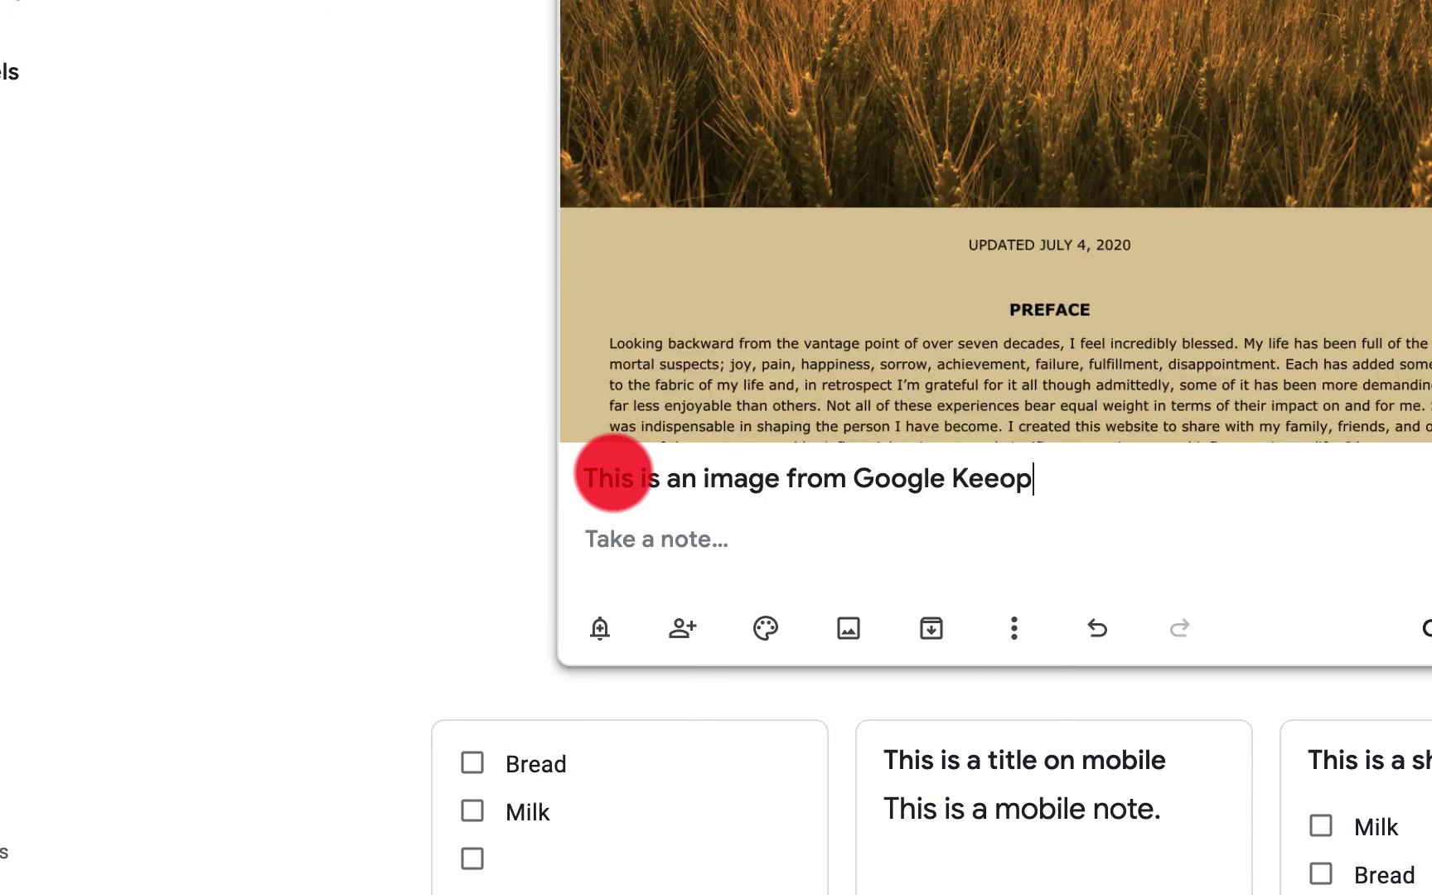
key("BackSpace")
key("BackSpace")
type("p Comp")
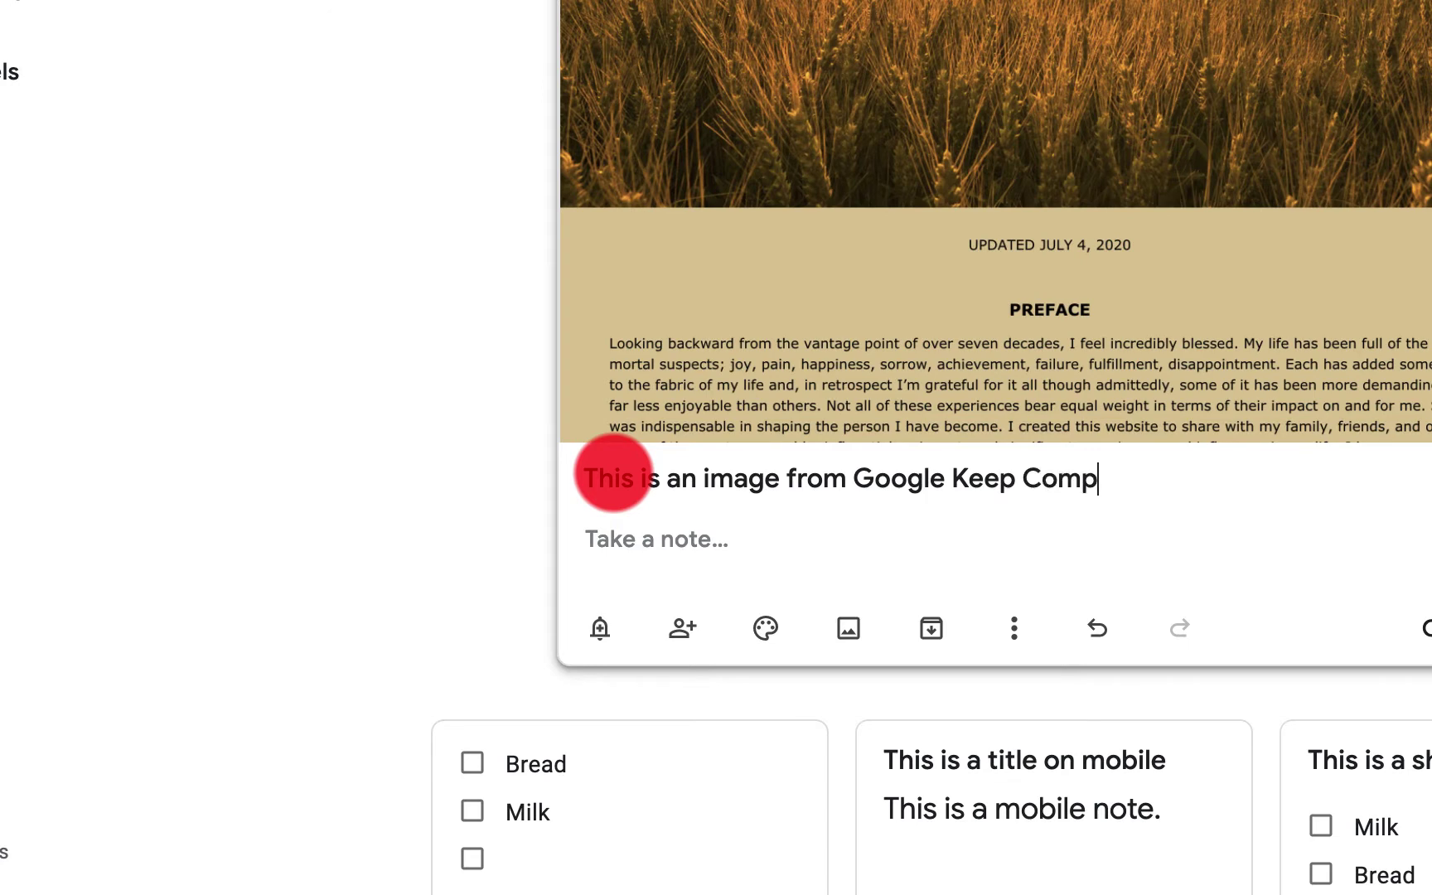
type("uter")
left_click(1127, 453)
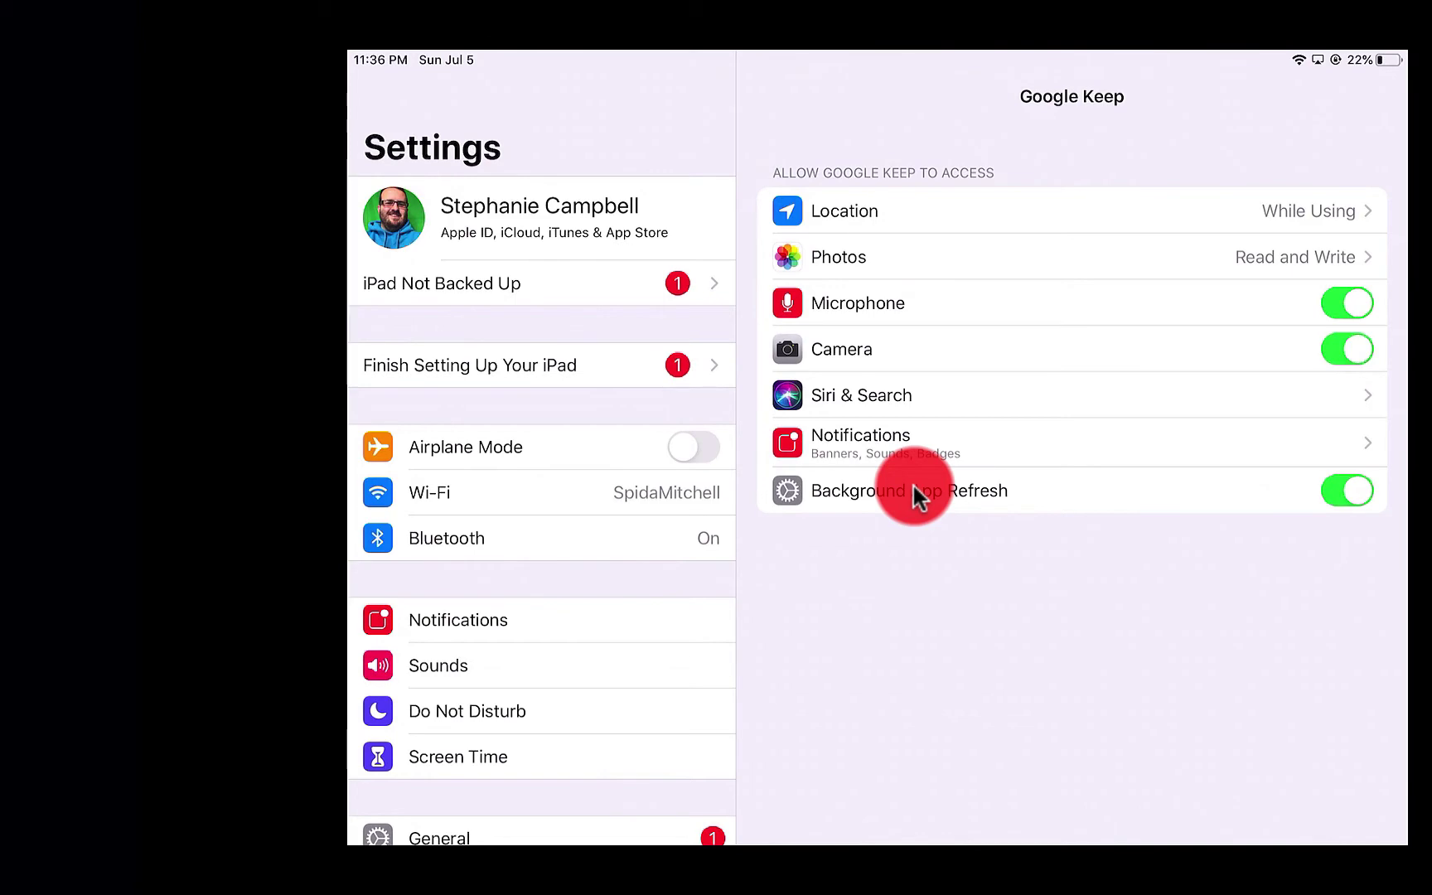
On the iPad, add a note with the checkered dining table photo titled 'Picture on iPad'.
key("super+h")
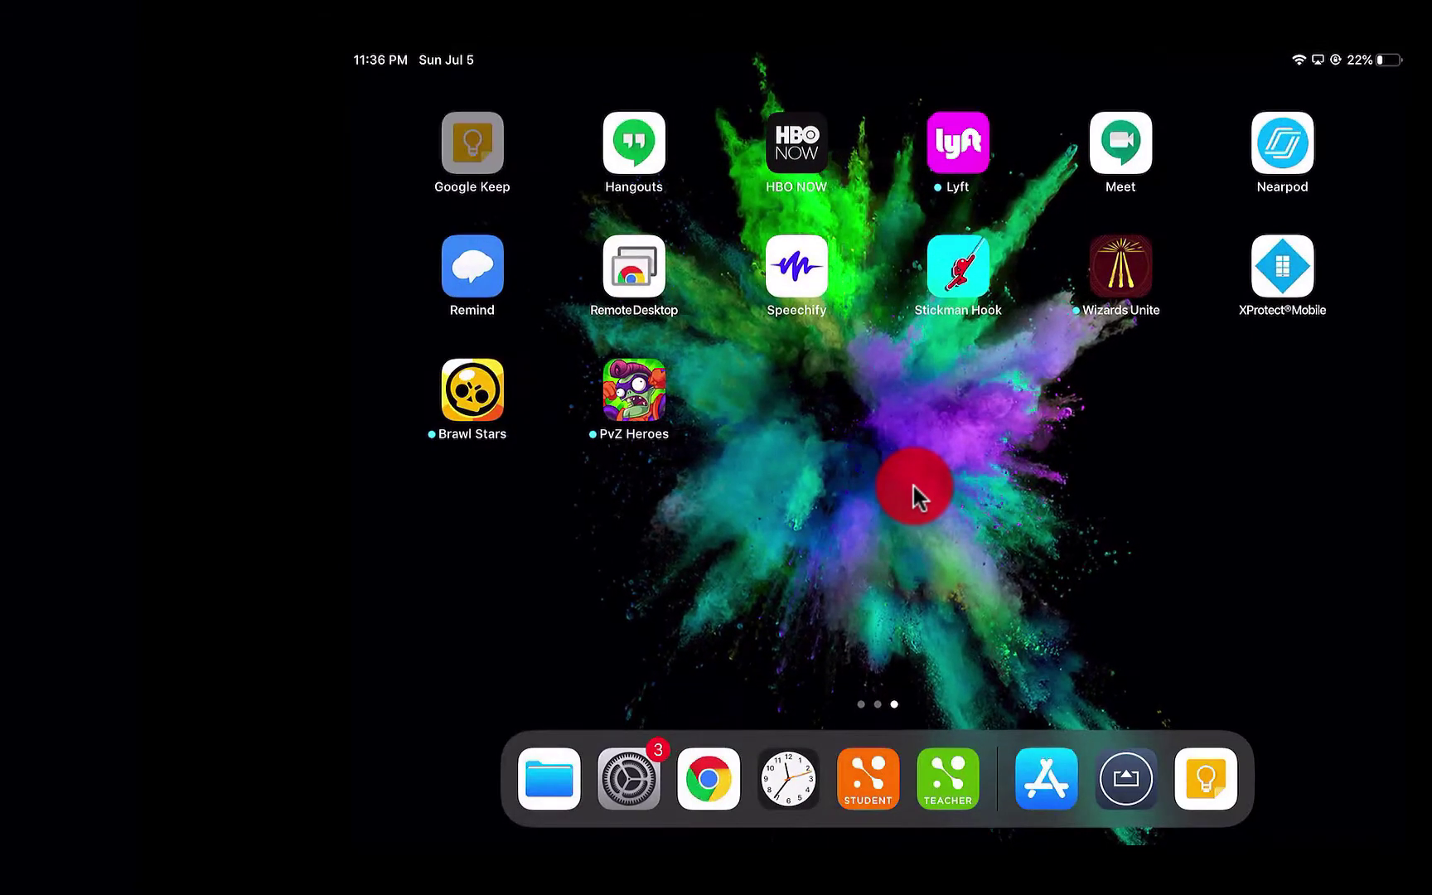
key("super+Tab")
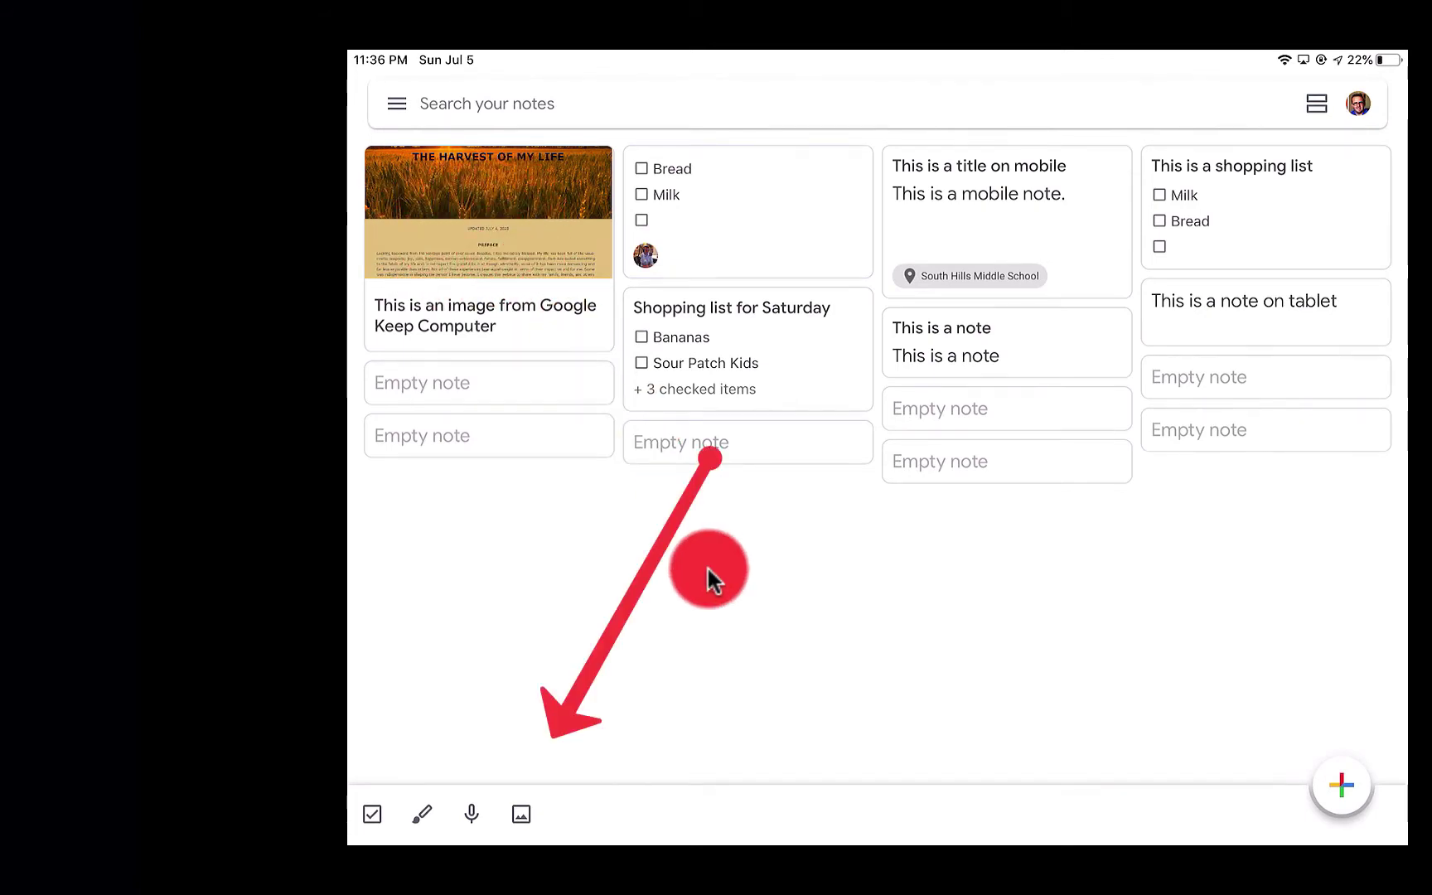
left_click(523, 813)
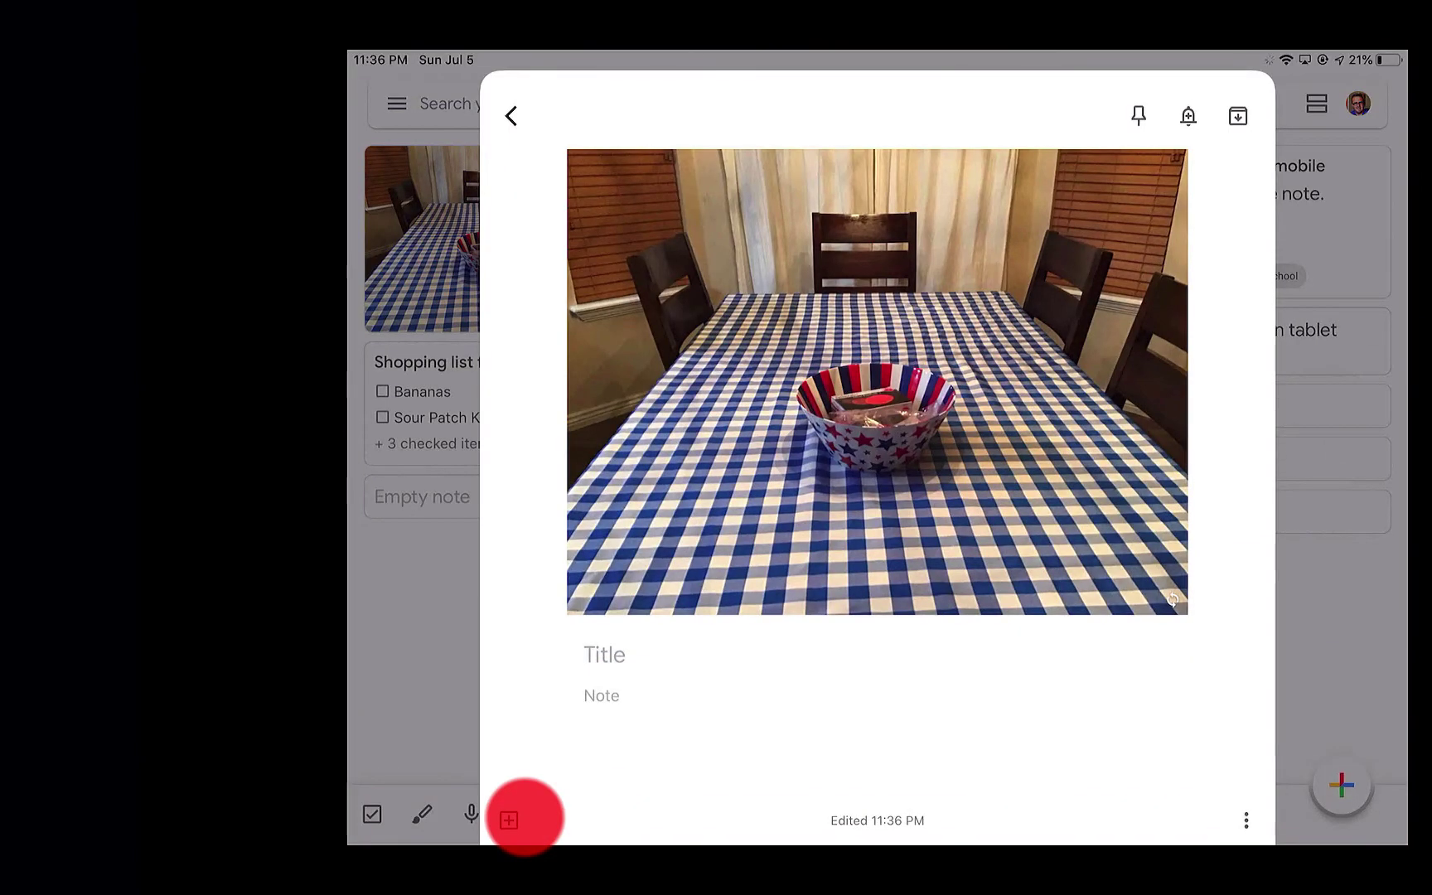
type("Pic")
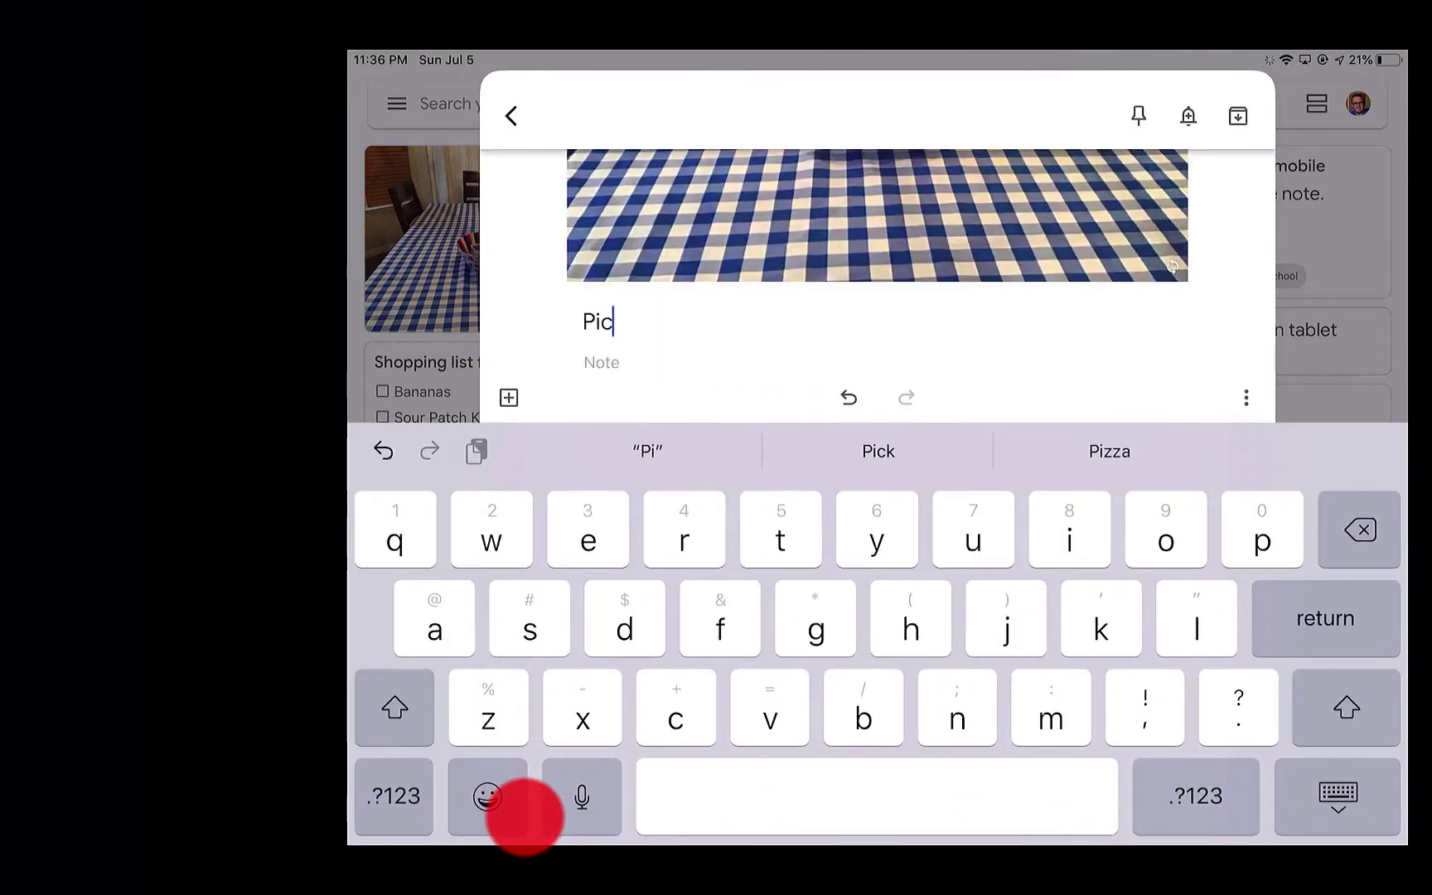
type("ture on ")
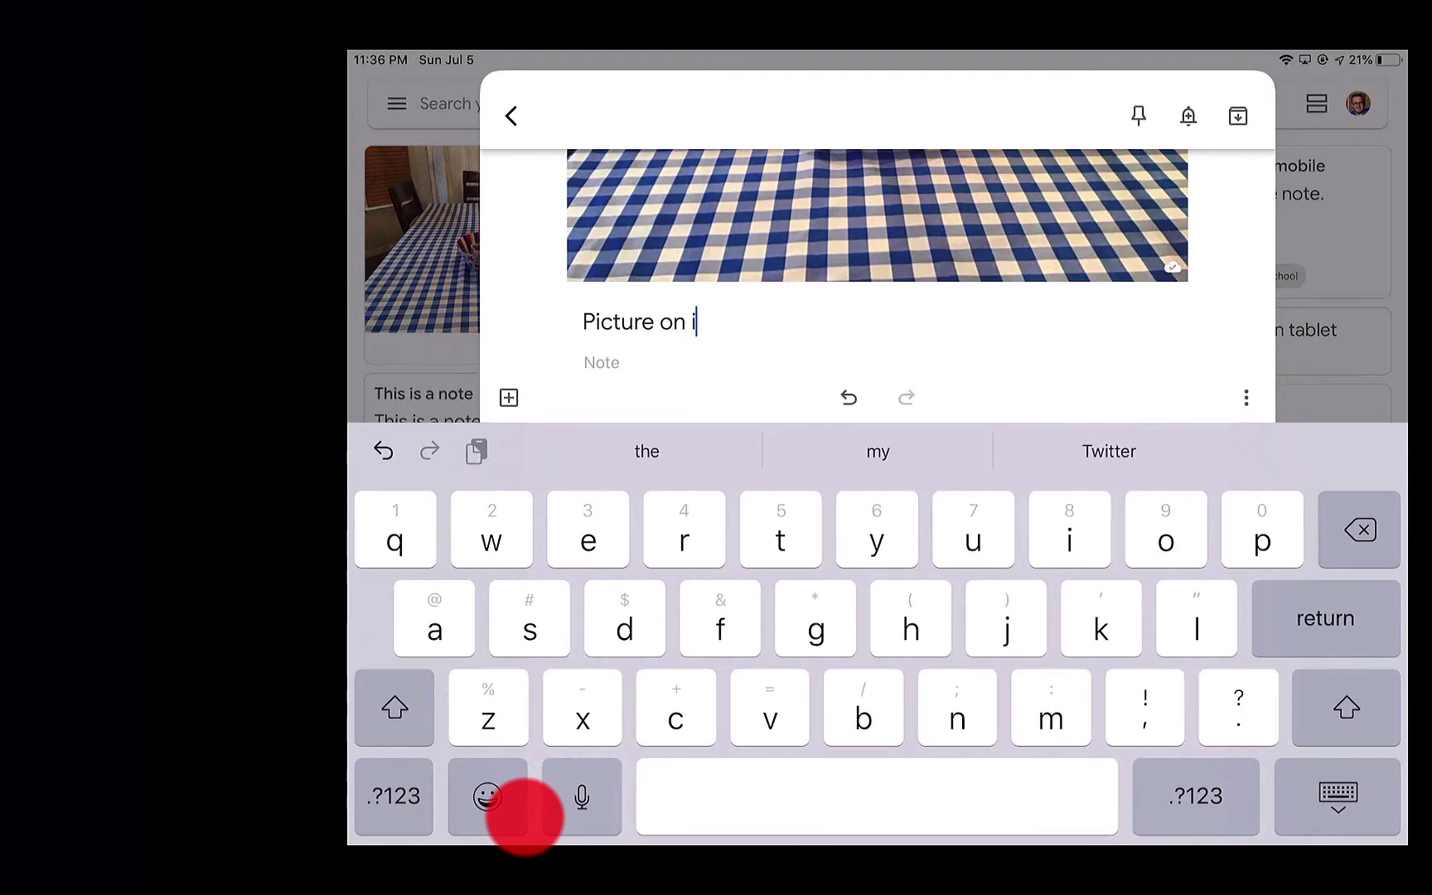
type("ipad")
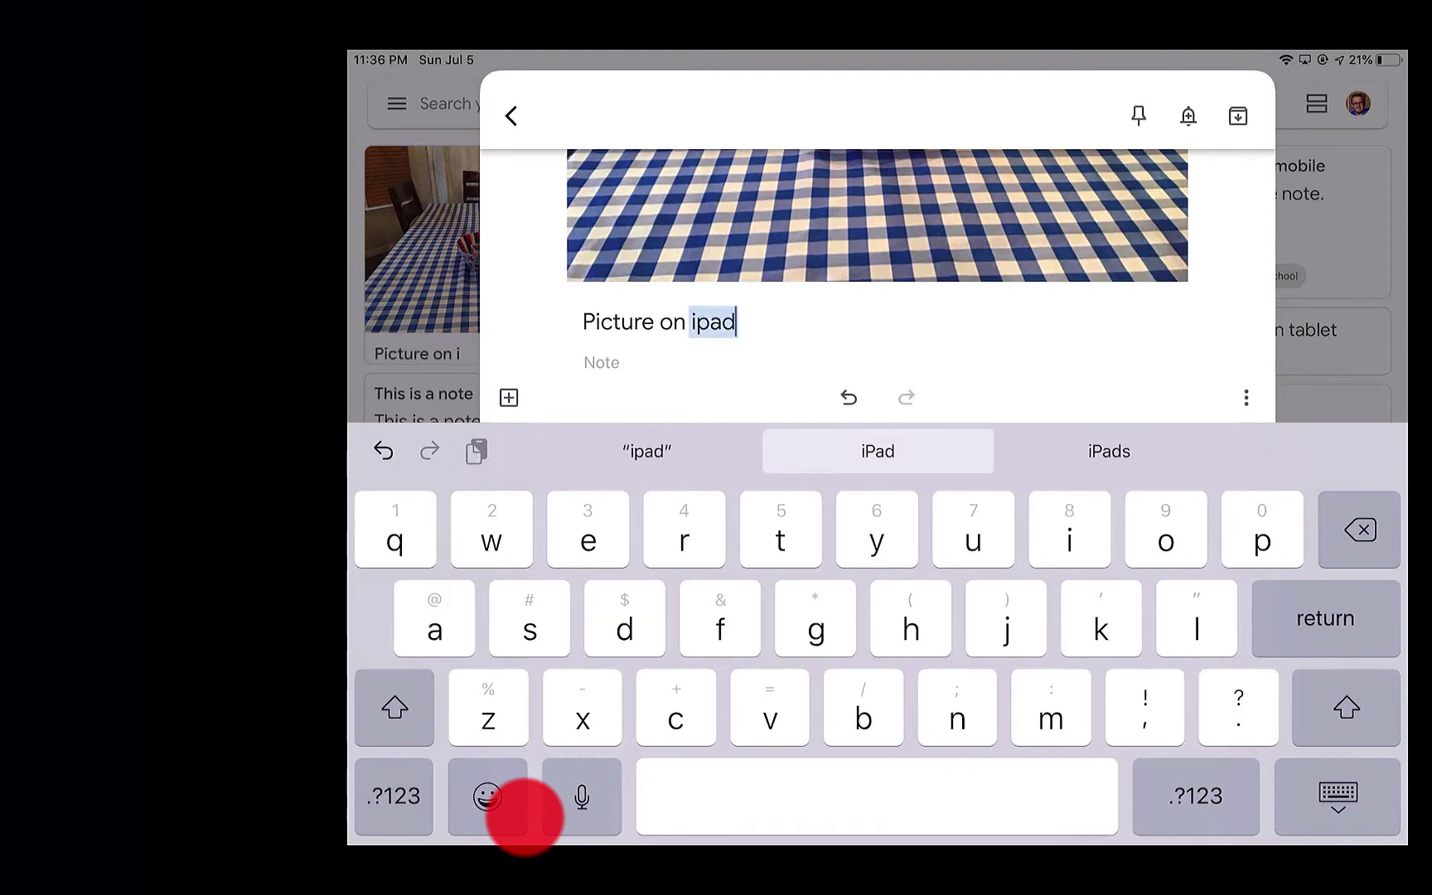
key("Escape")
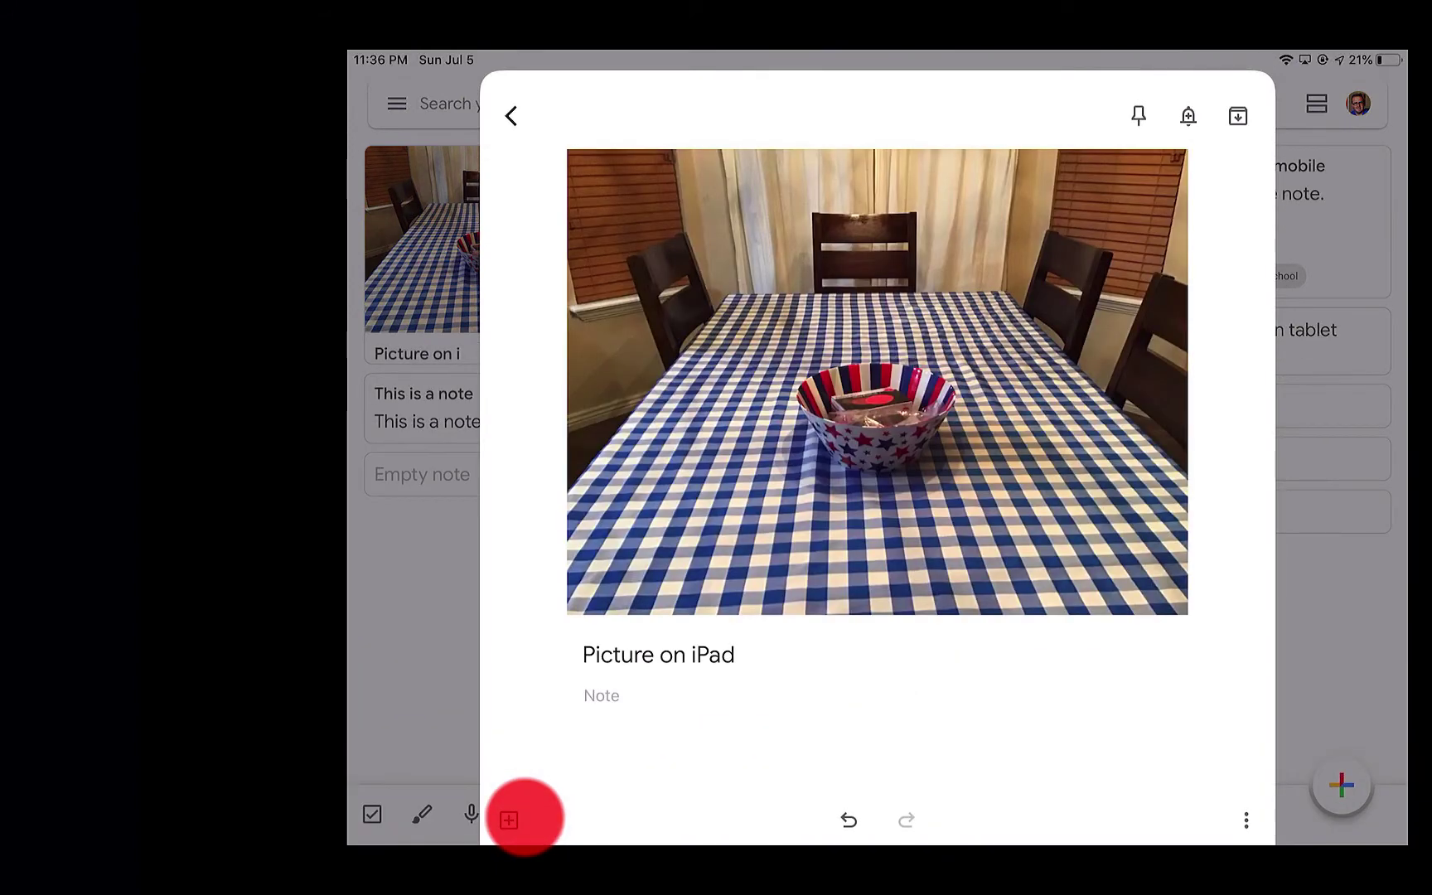
key("Escape")
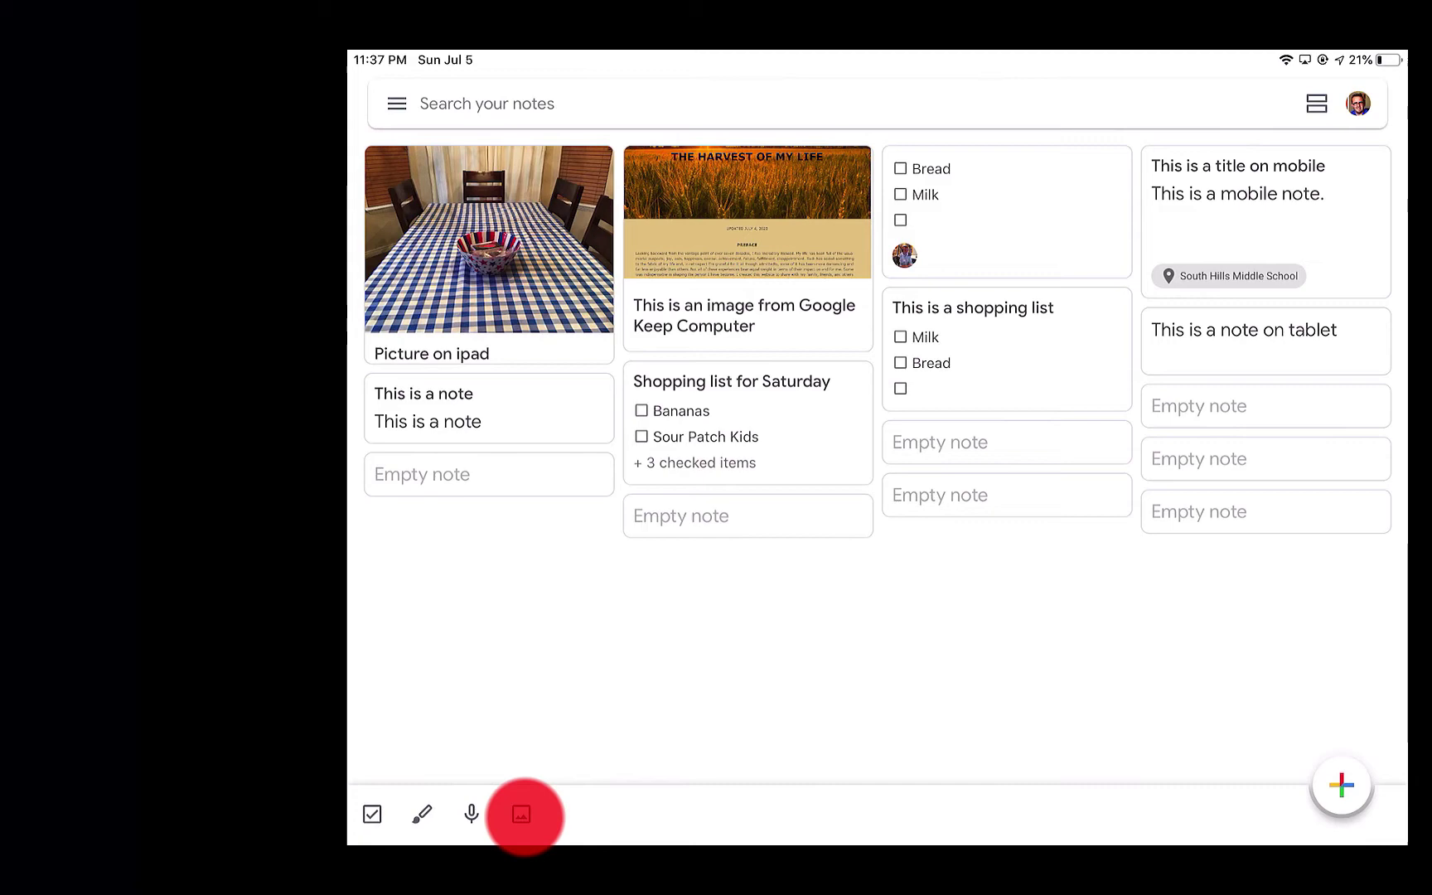
Start a new iPad note with the glow-glasses photo from the All Photos album.
left_click(522, 813)
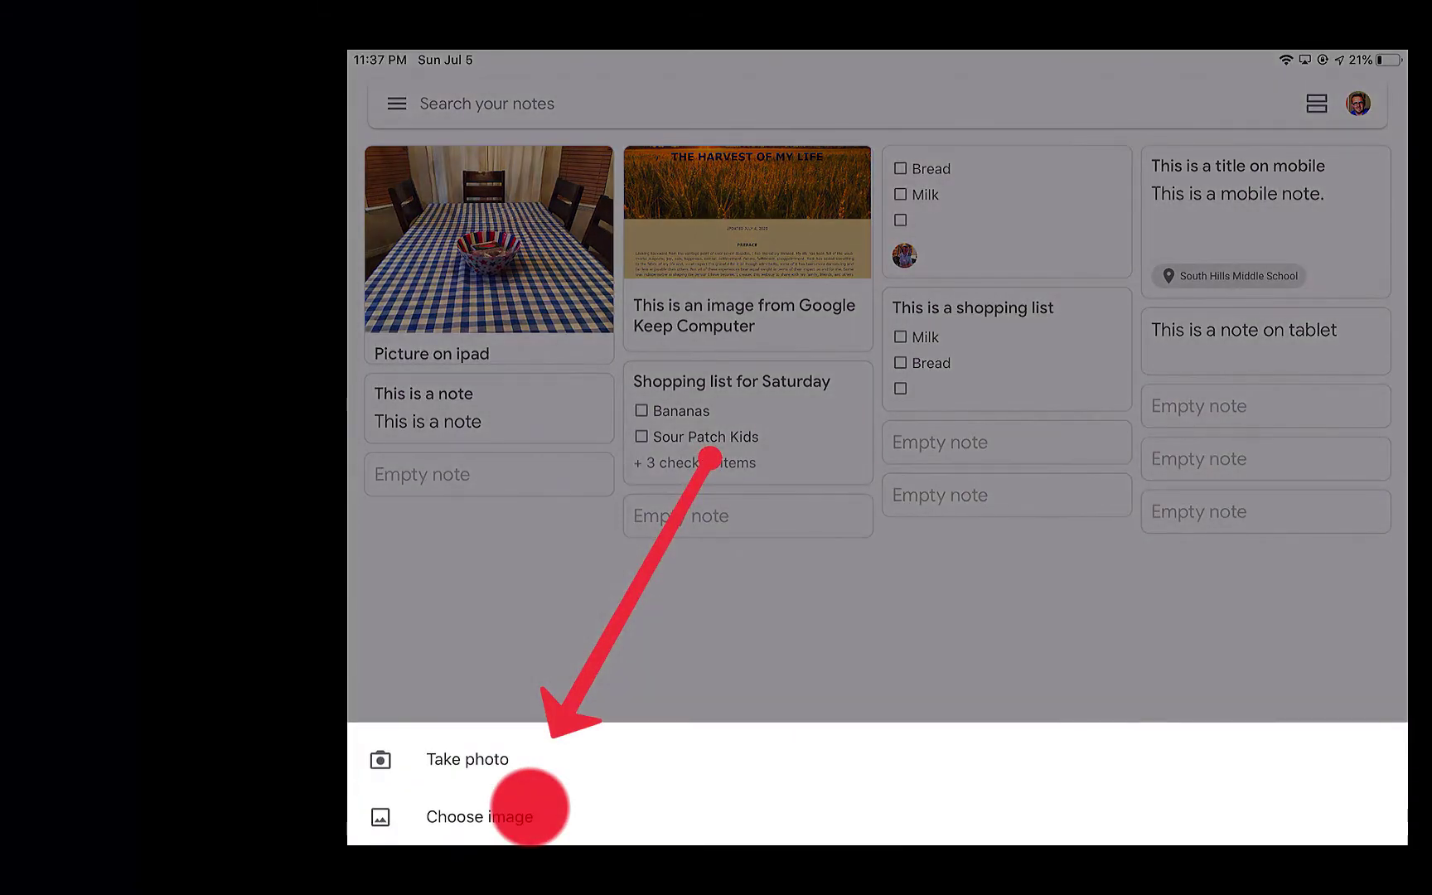
left_click(530, 810)
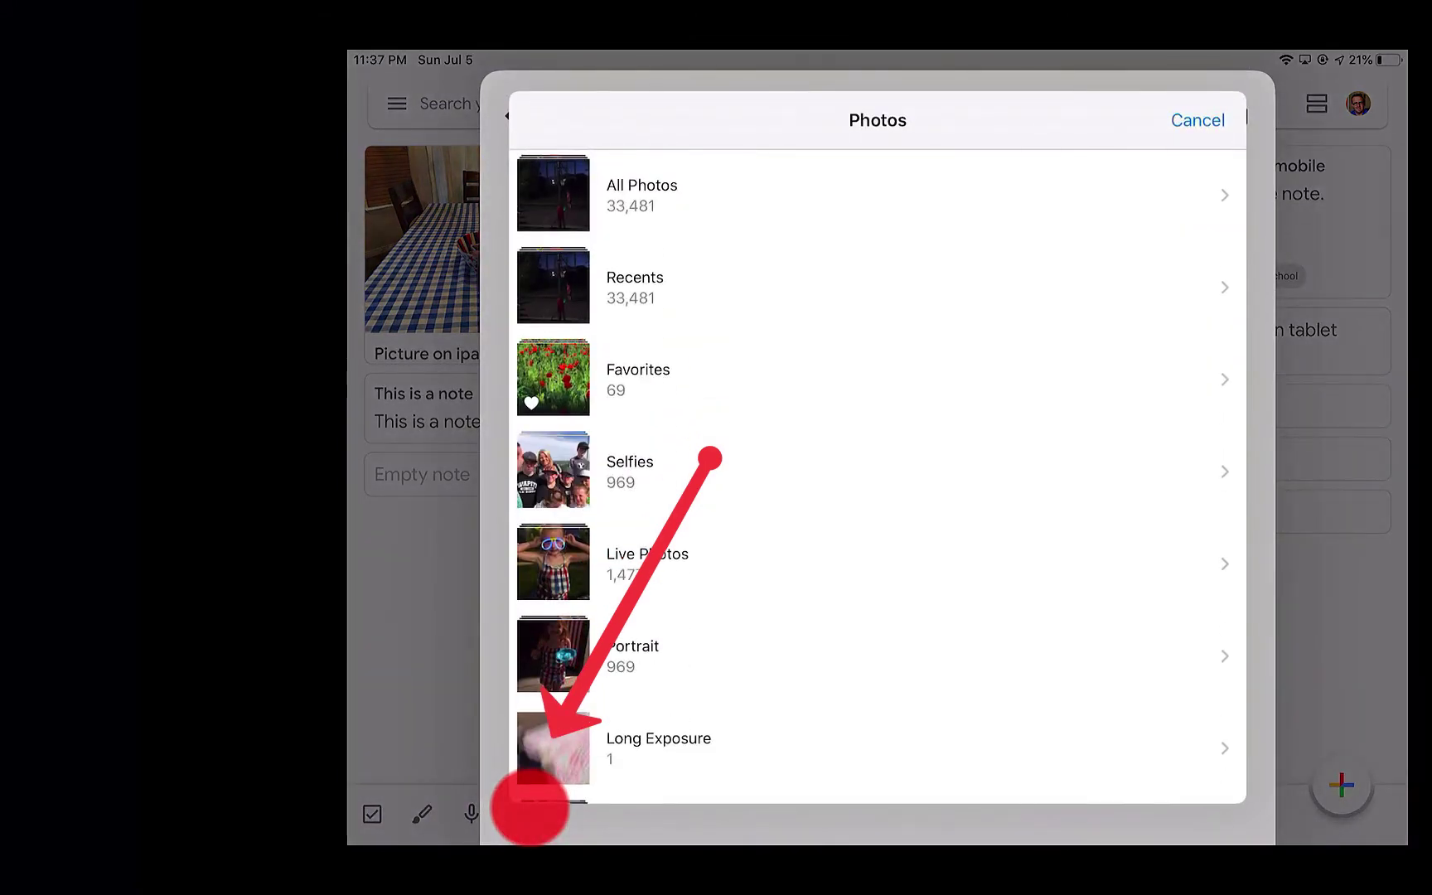
left_click(671, 194)
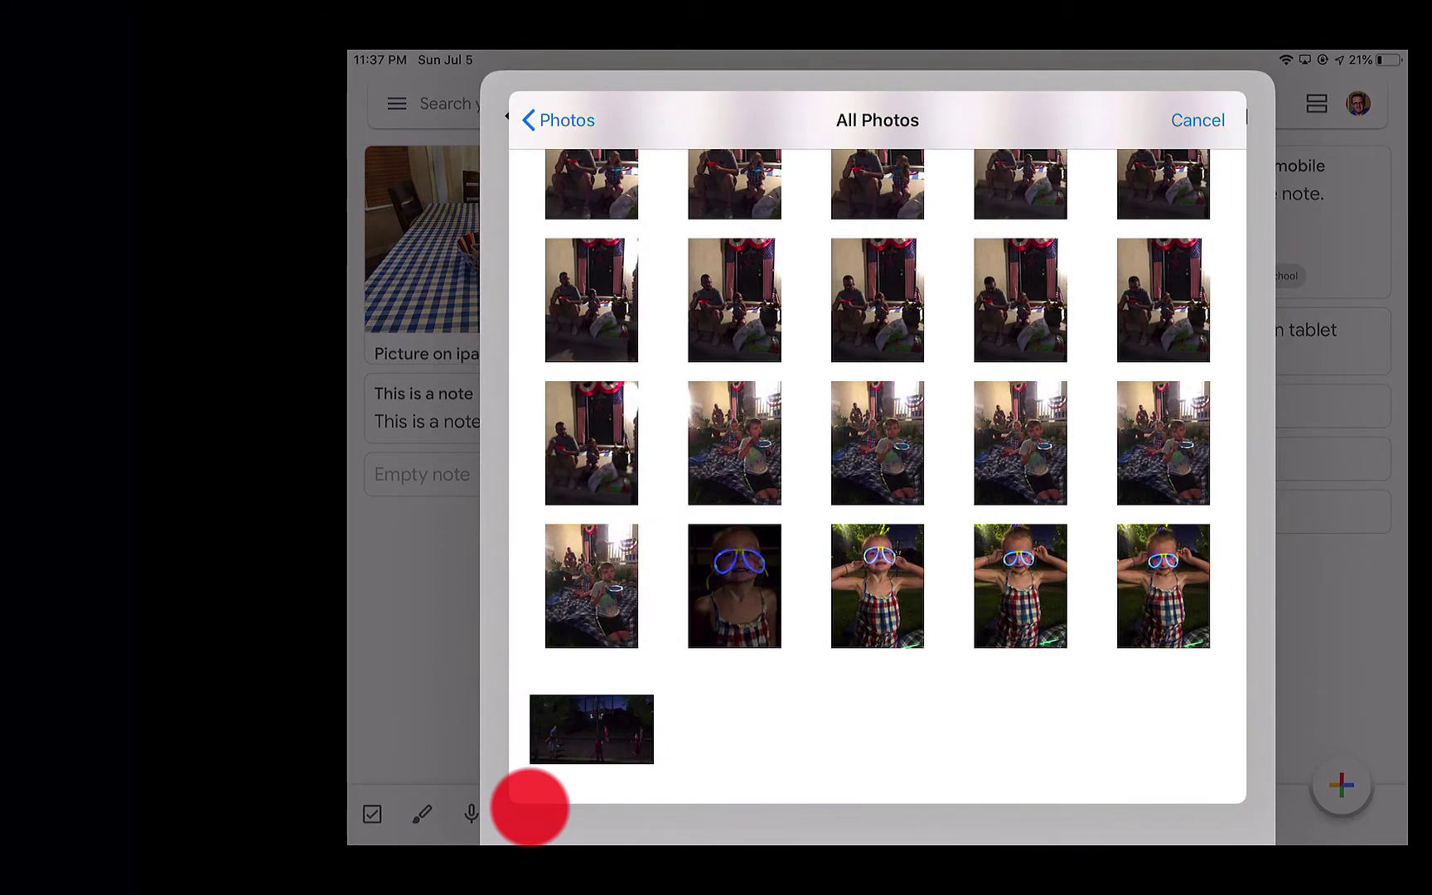
left_click(734, 586)
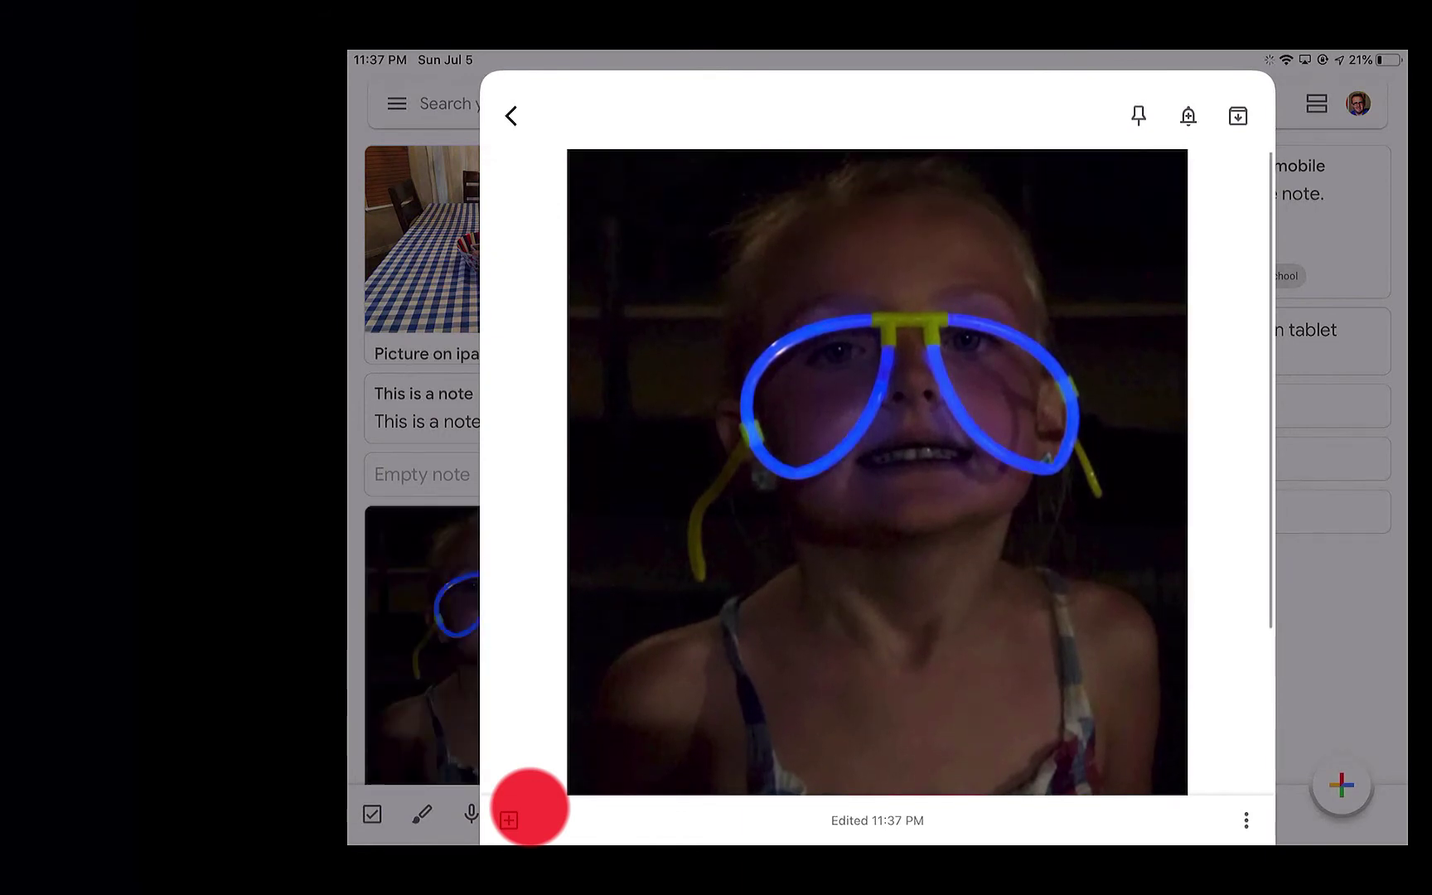
scroll(530, 807, "down", 3)
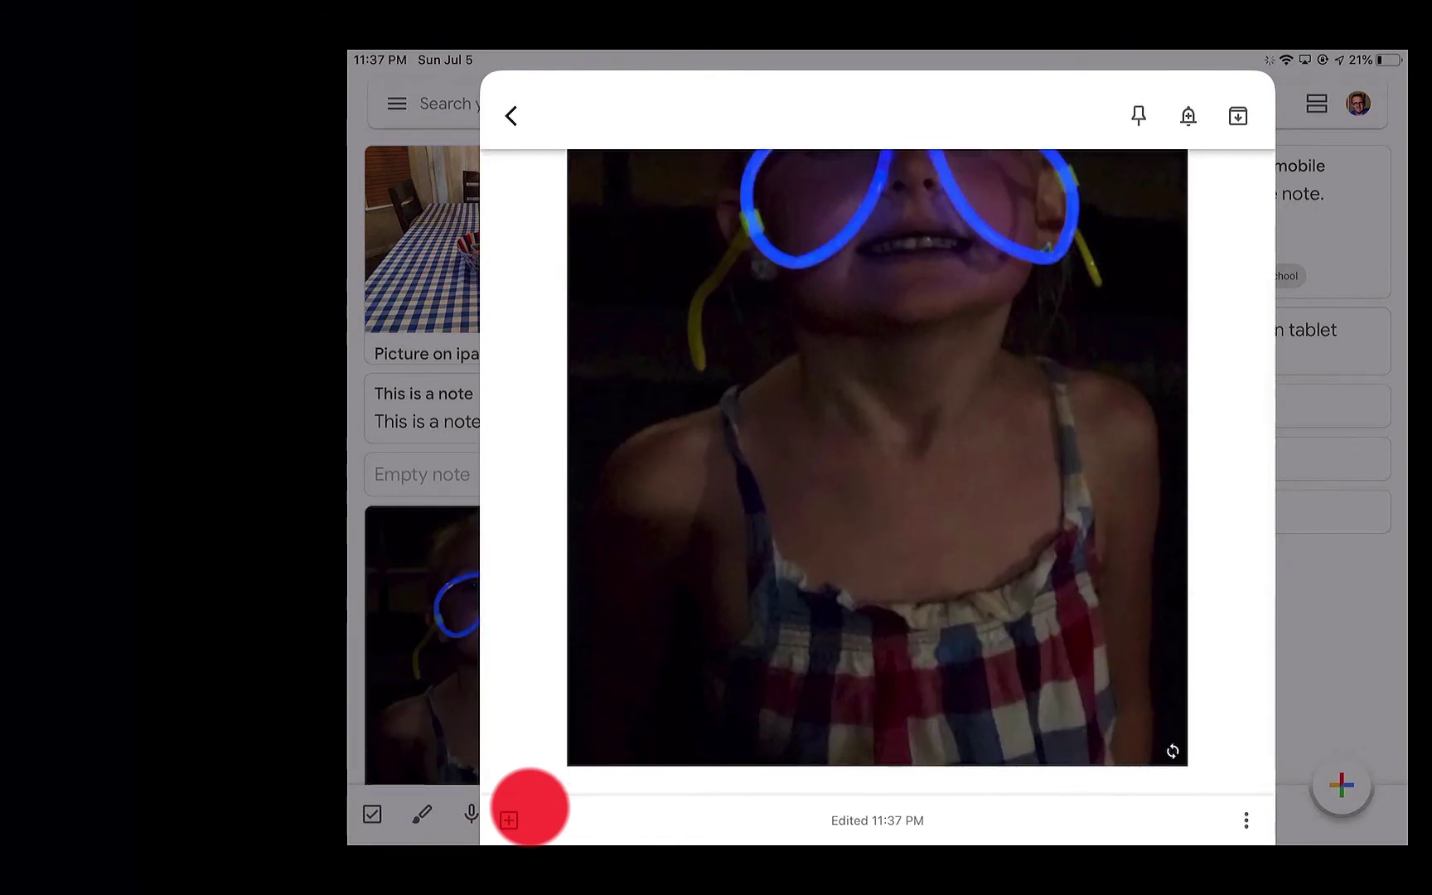
scroll(530, 805, "down", 3)
Give the glow-glasses photo note the title 'Camera roll'.
left_click(530, 806)
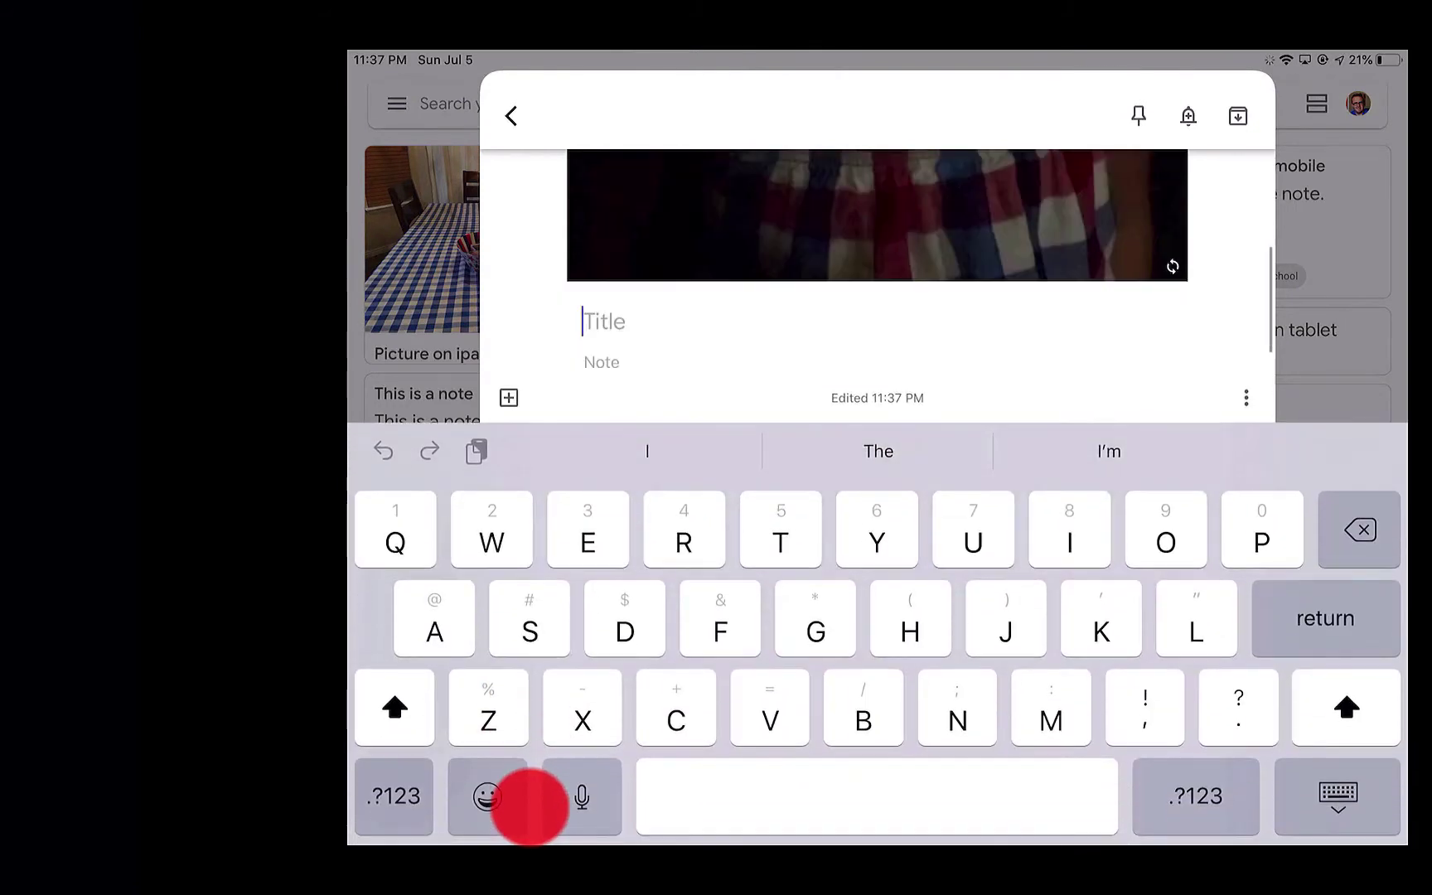
type("Camera roll")
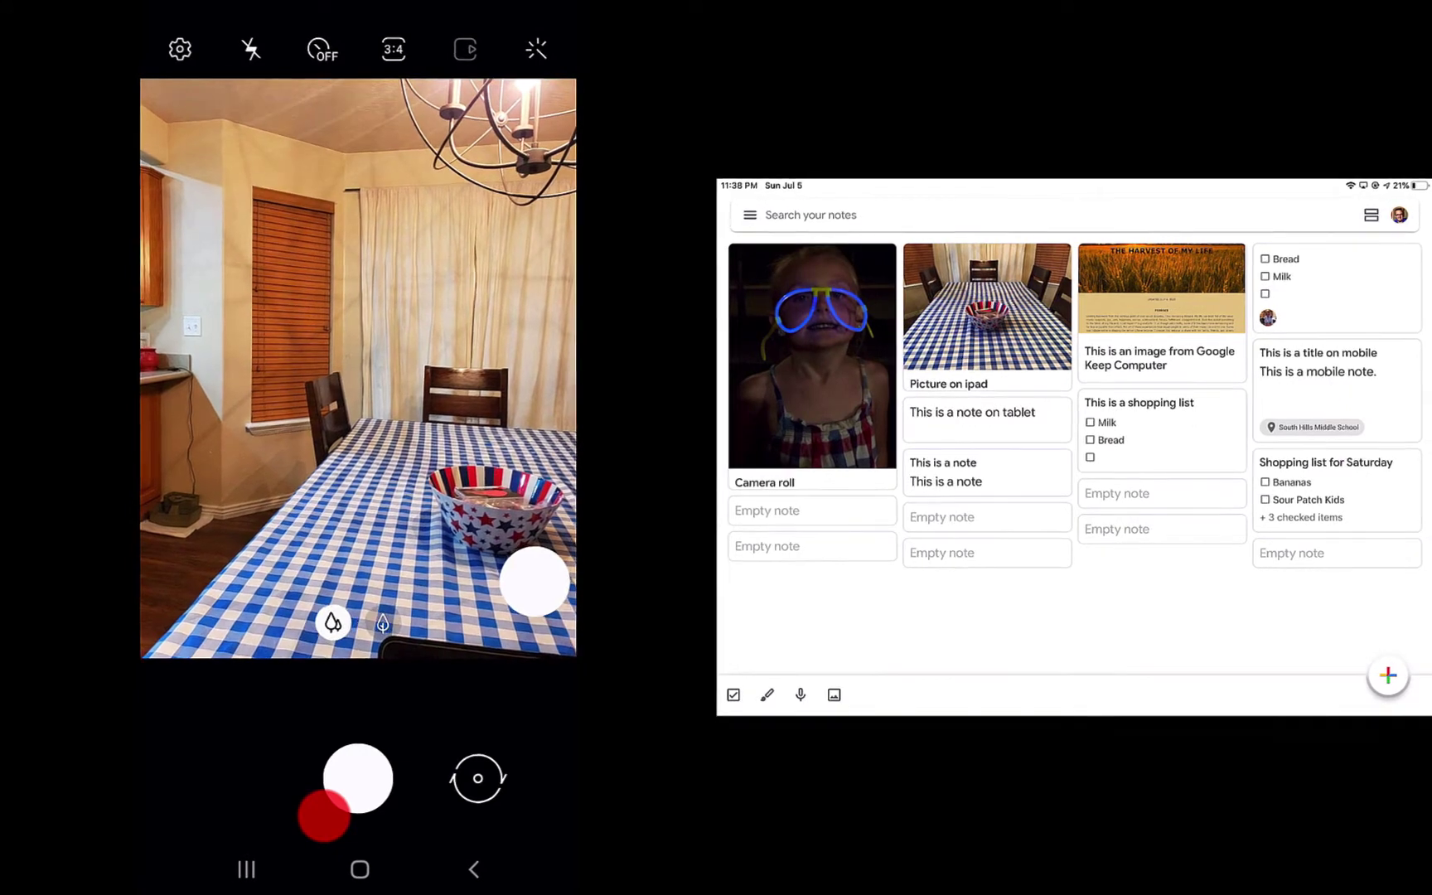
Photograph the dining table on the phone and save it as a note titled 'Notes for today.'.
left_click(323, 816)
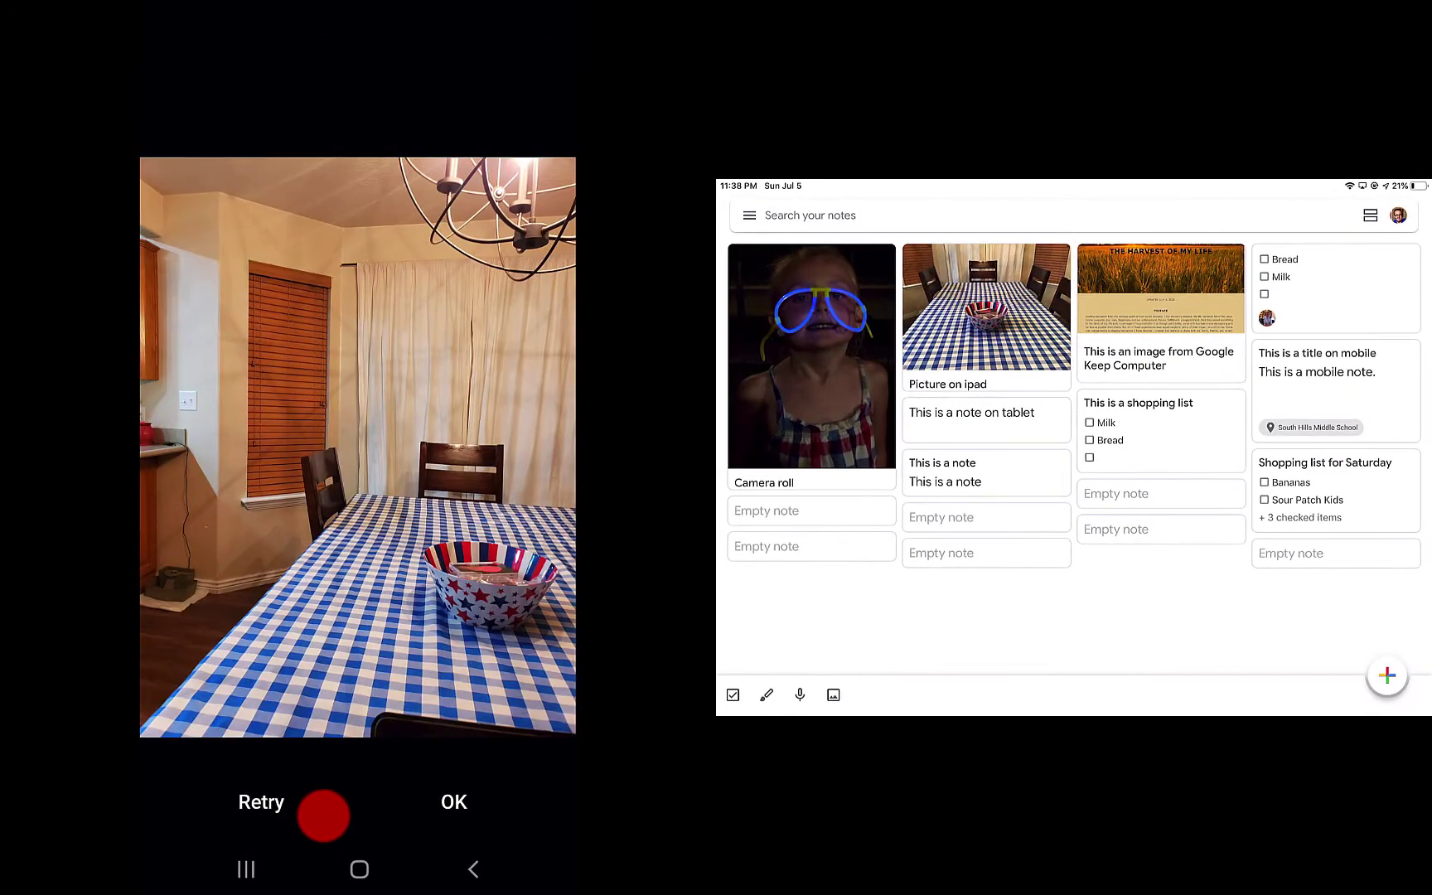
left_click(454, 802)
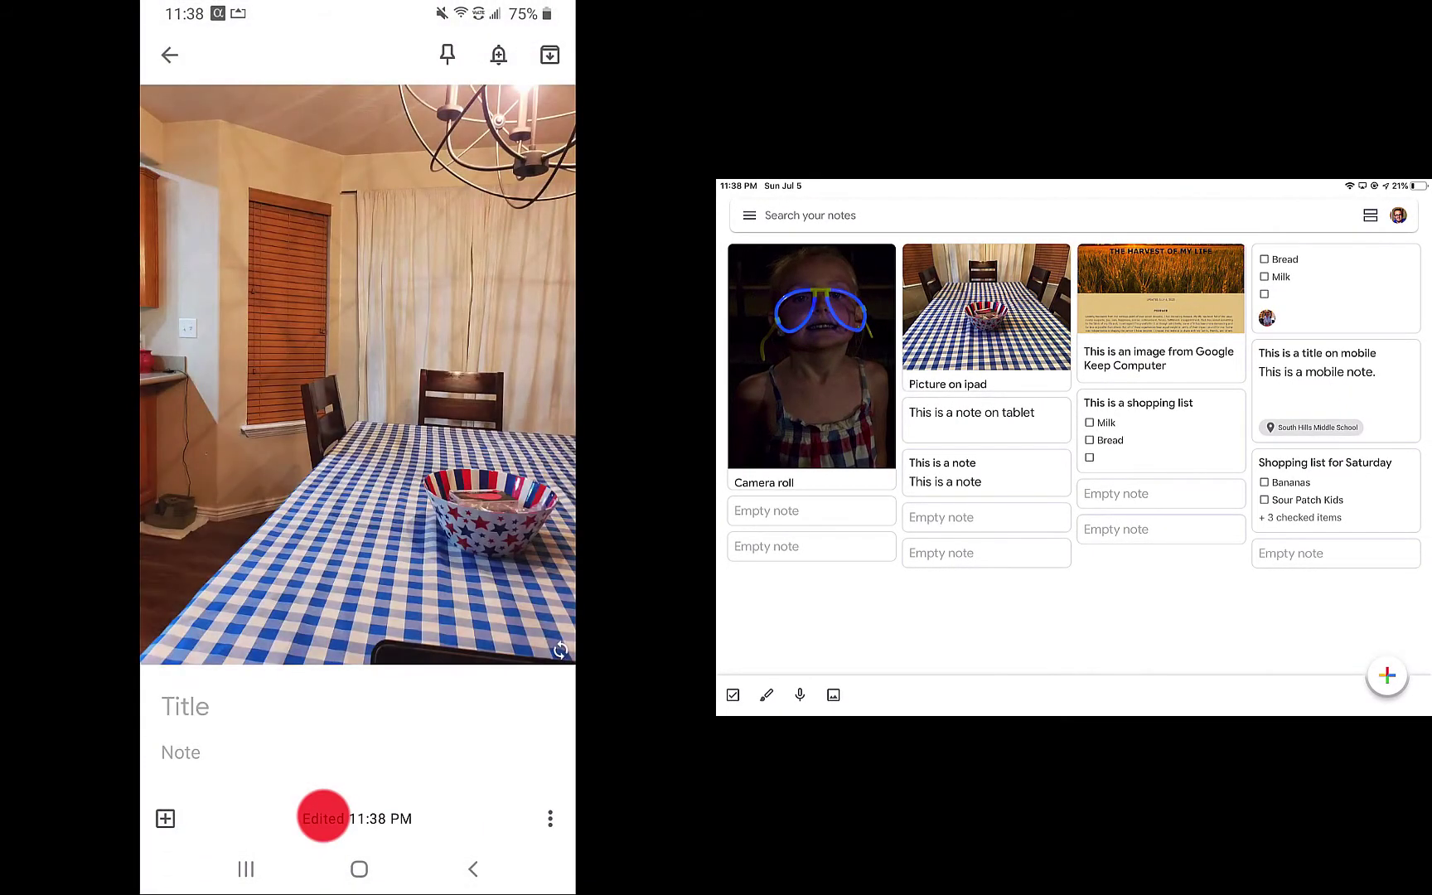
type("N")
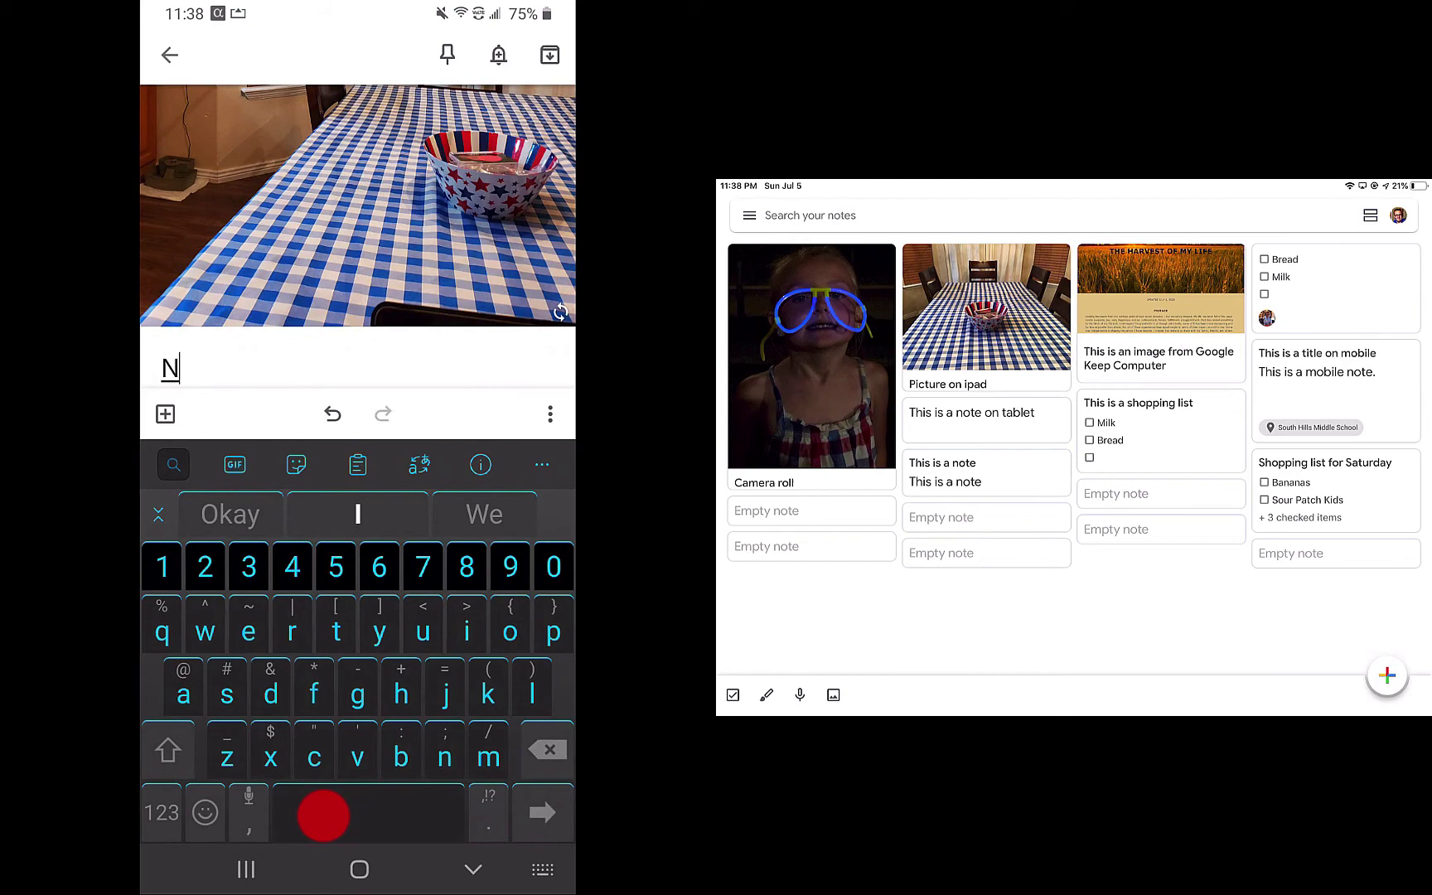
type("otes forntofs")
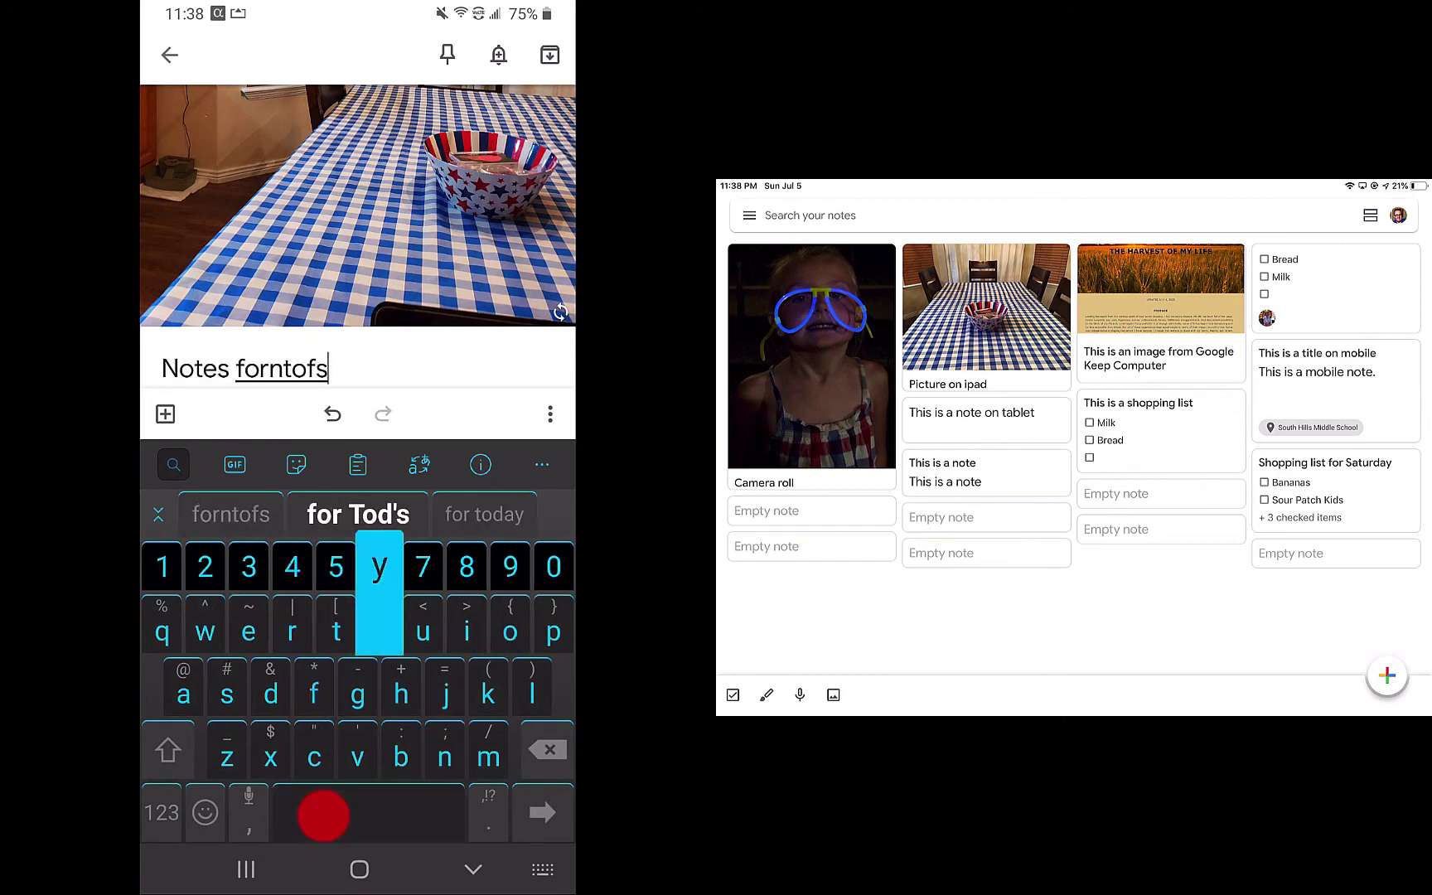
key("BackSpace")
key("BackSpace")
key("BackSpace")
key("BackSpace")
key("BackSpace")
type(" today.")
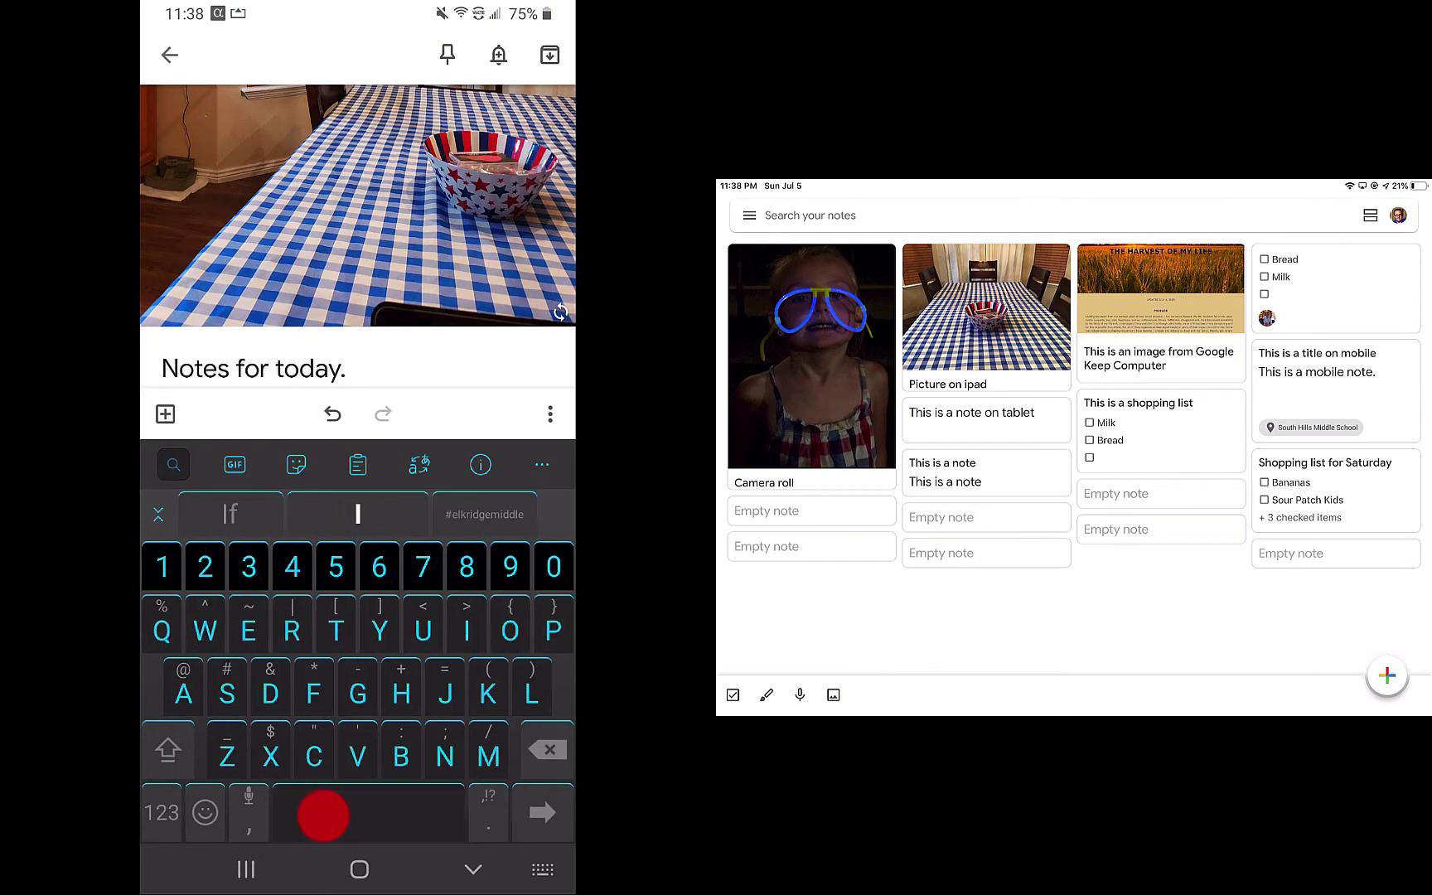
right_click(323, 815)
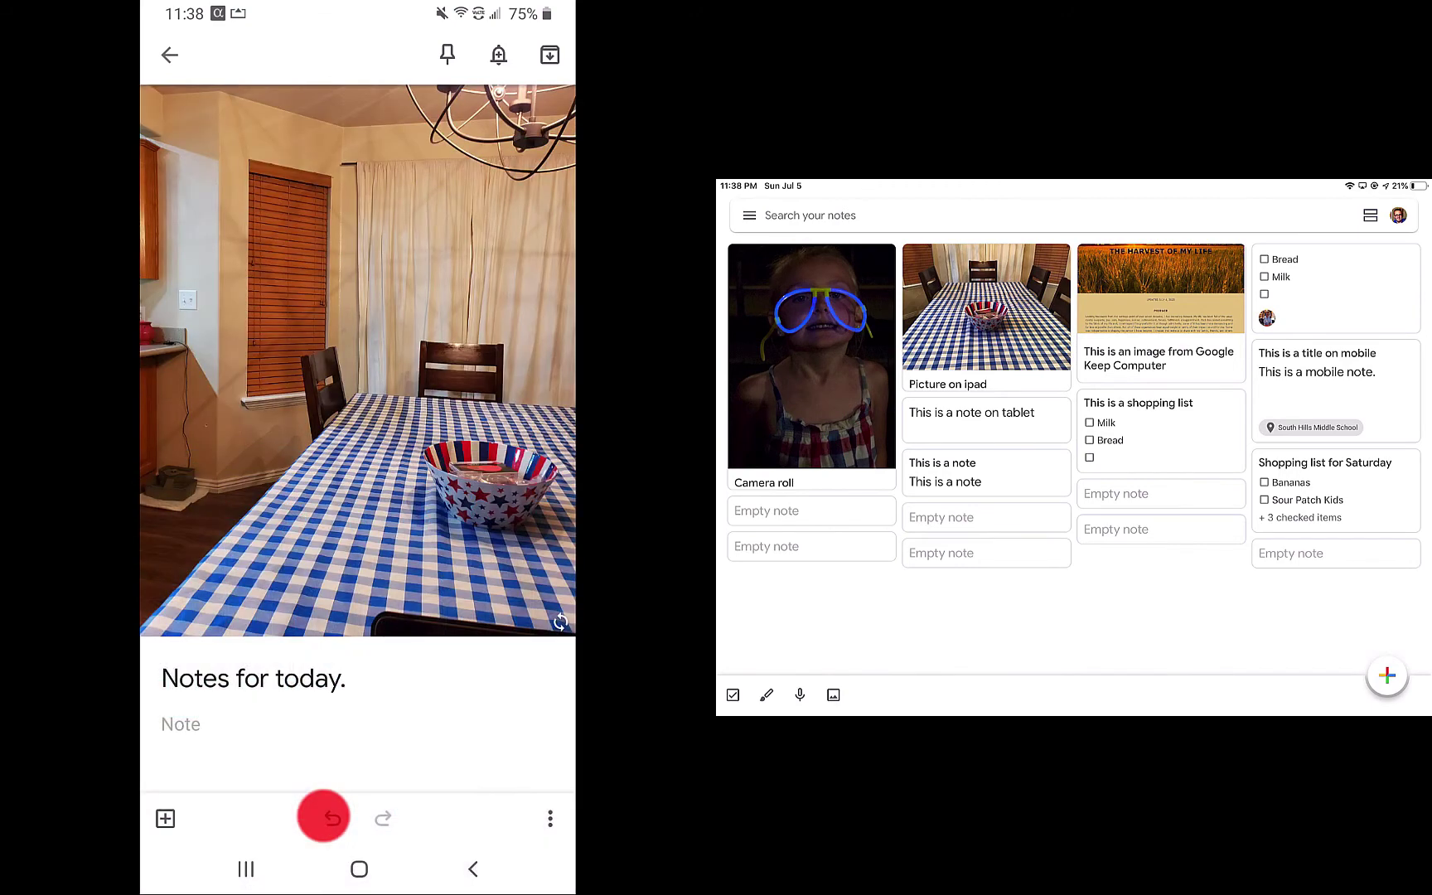
left_click(549, 818)
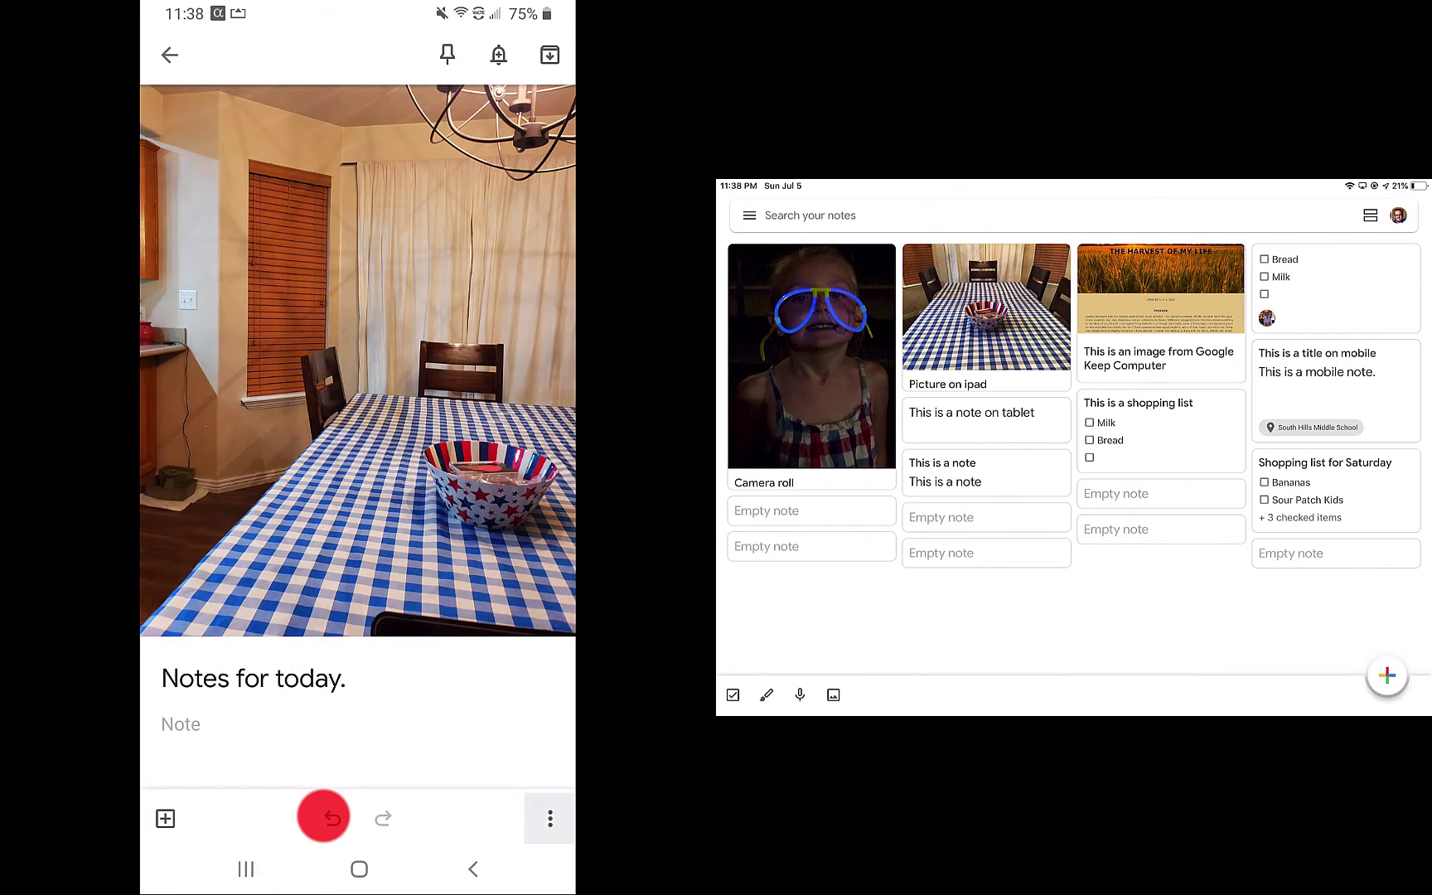
Reopen the 'Notes for today.' note, then return to the notes grid.
right_click(324, 815)
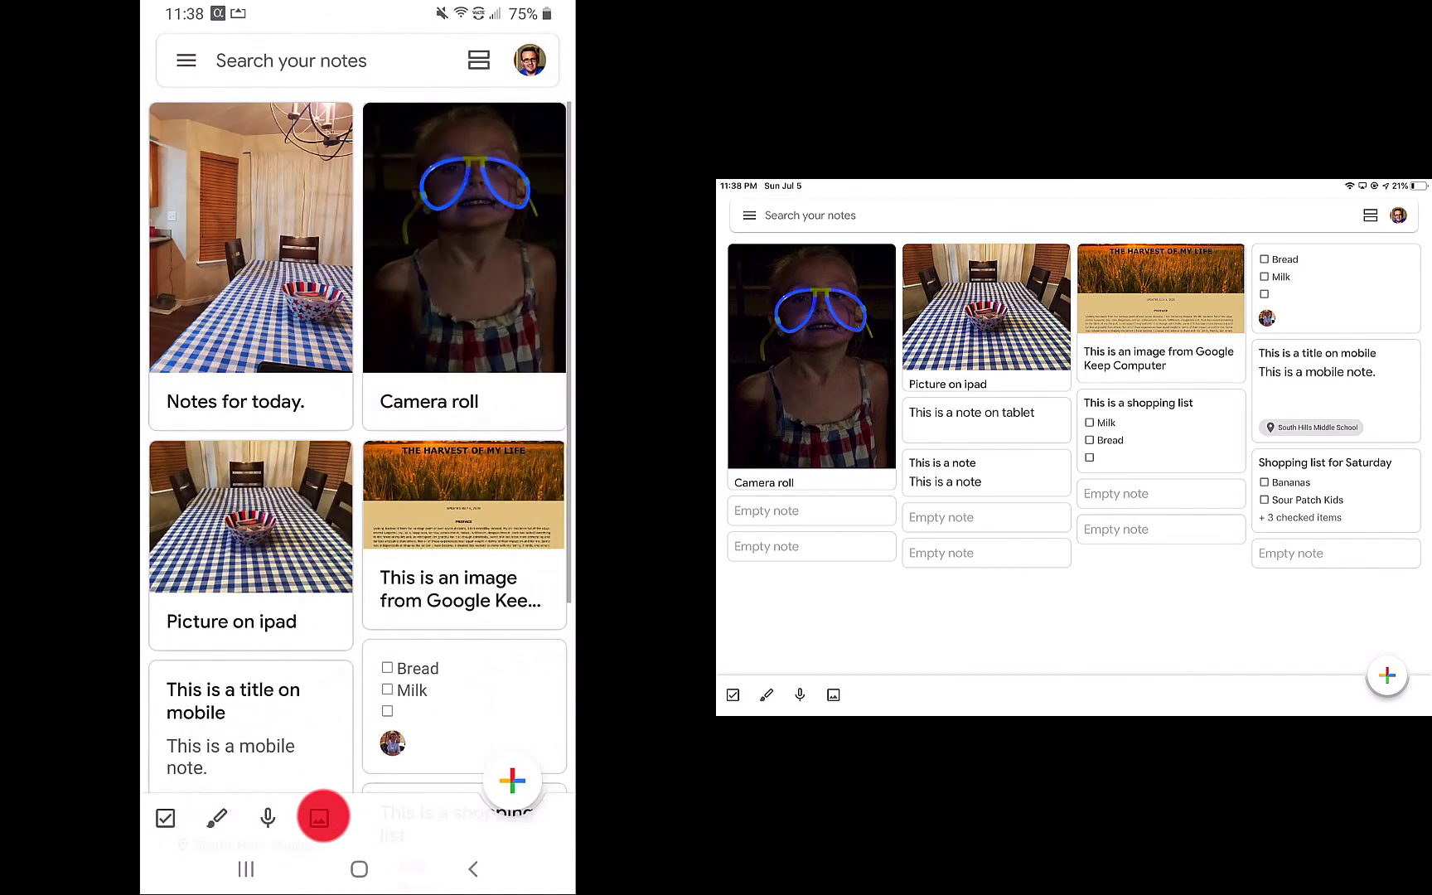
left_click(250, 335)
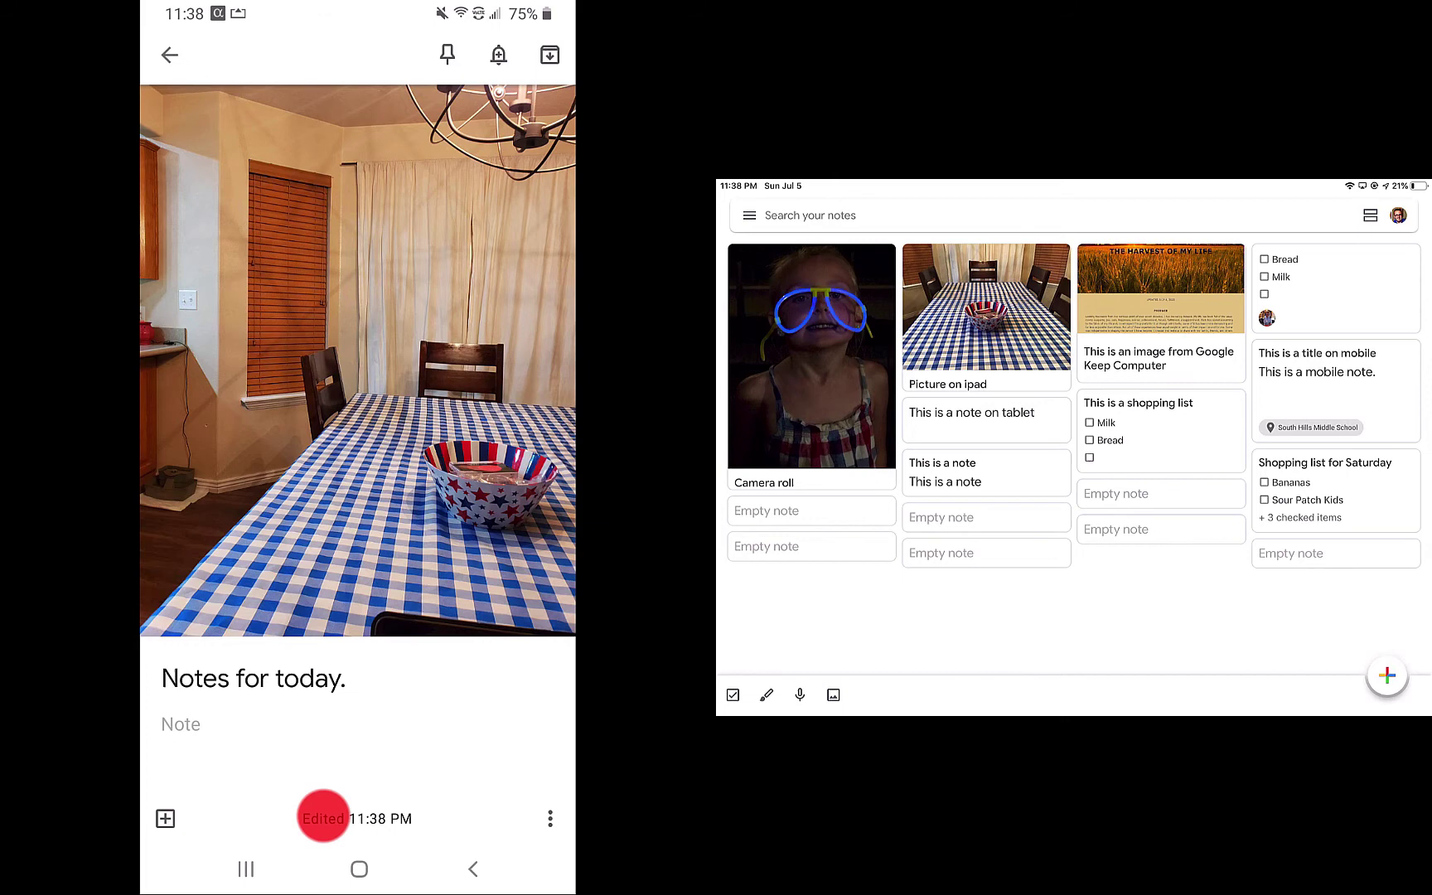
right_click(324, 817)
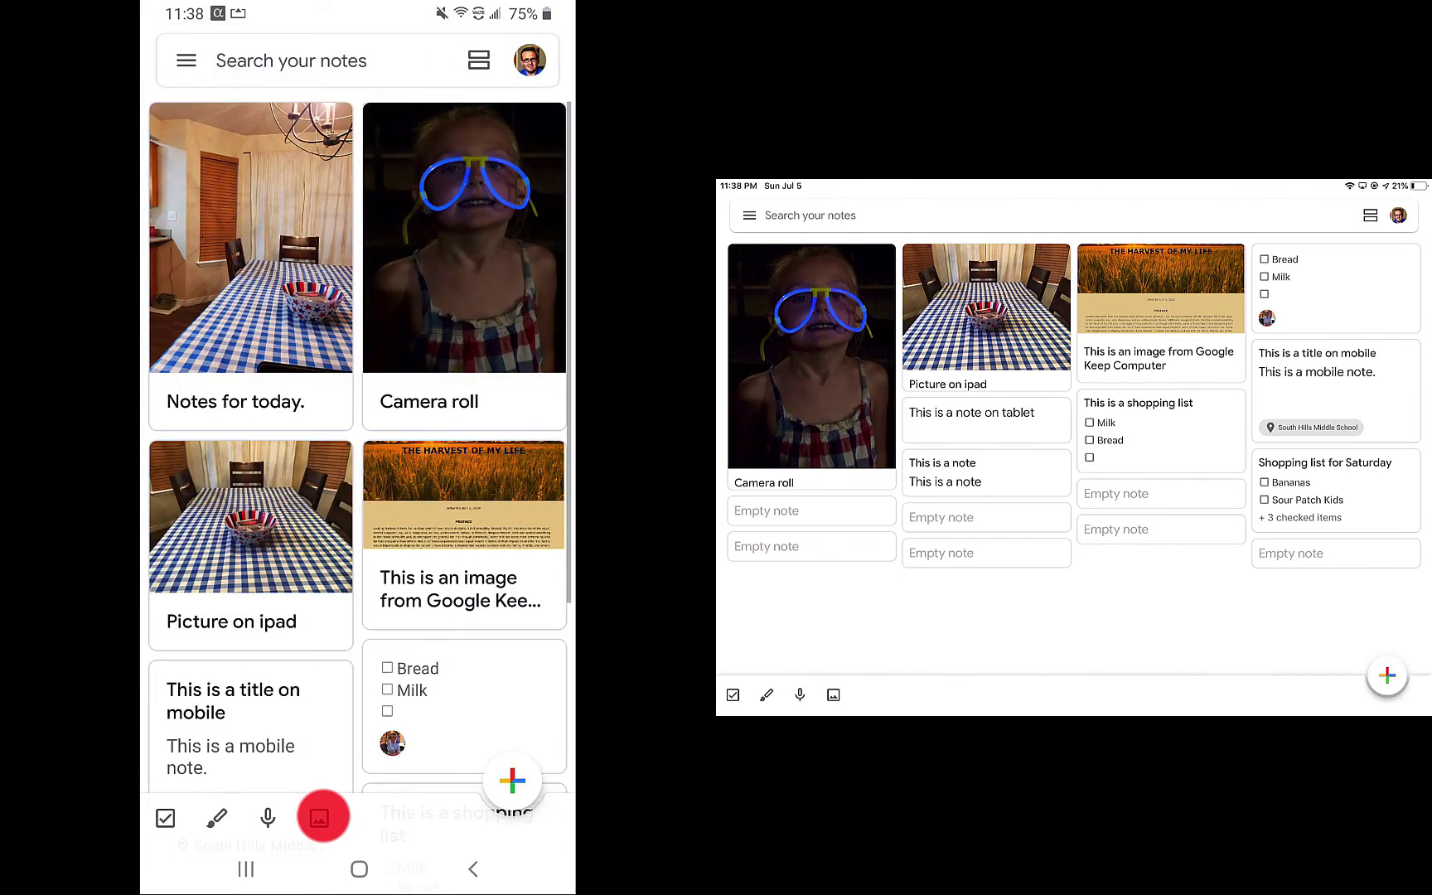
Create a note from the phone's fireworks photo, titled 'Test note'.
left_click(320, 819)
left_click(275, 483)
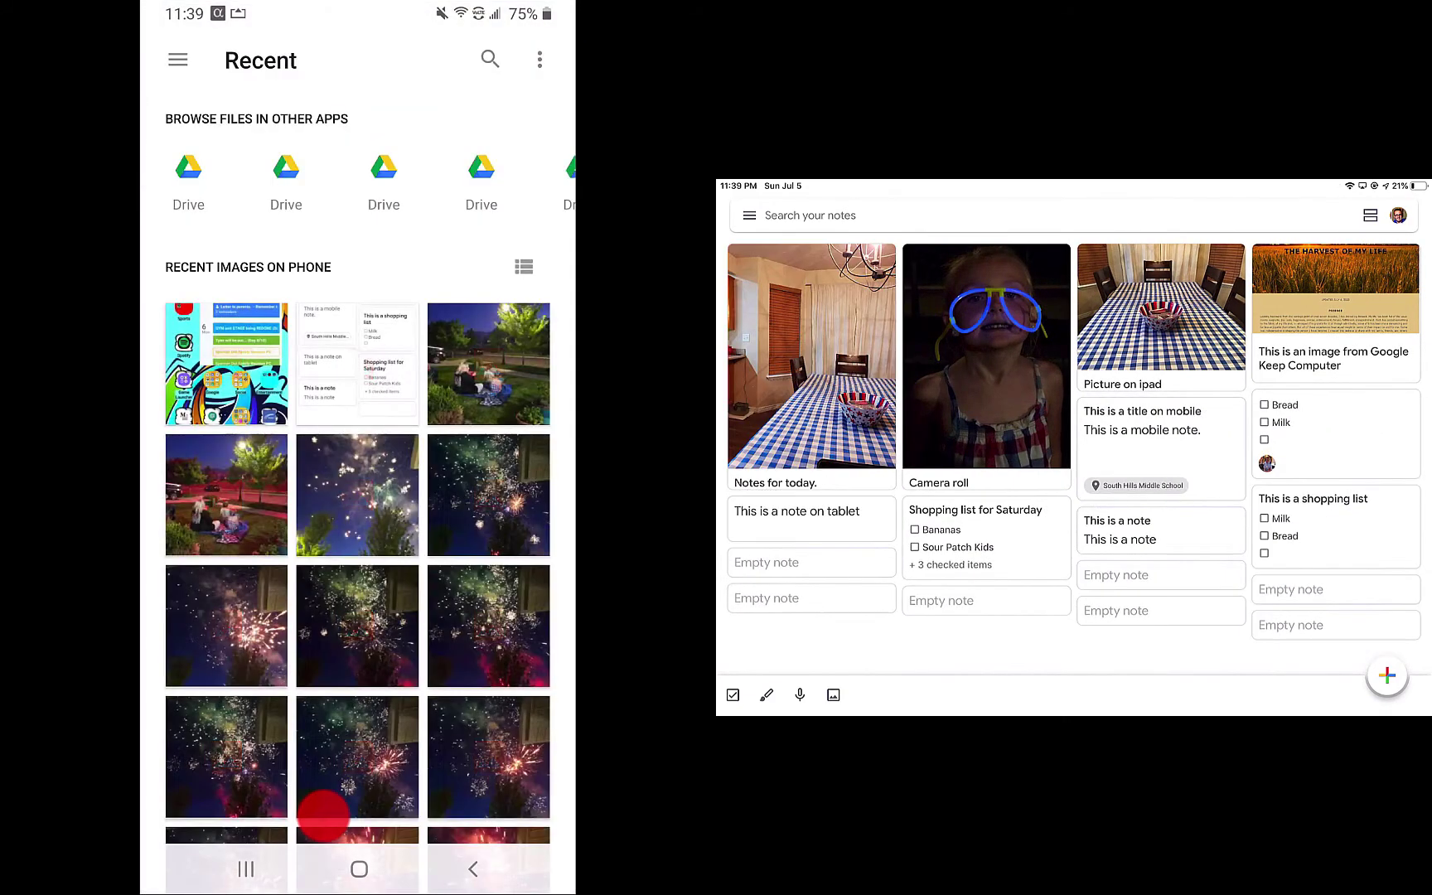
left_click(323, 811)
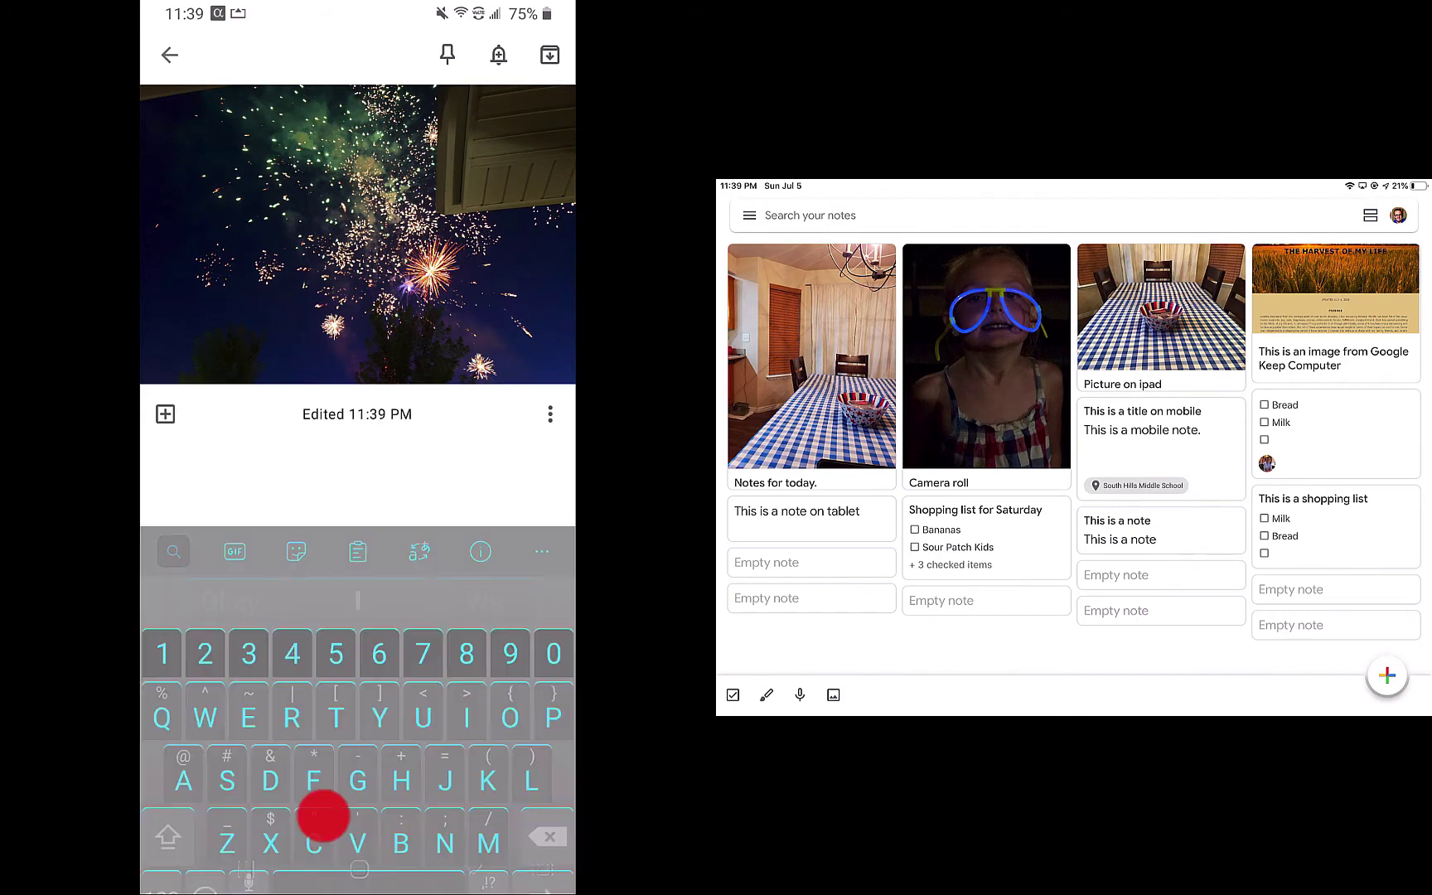
type("Test ")
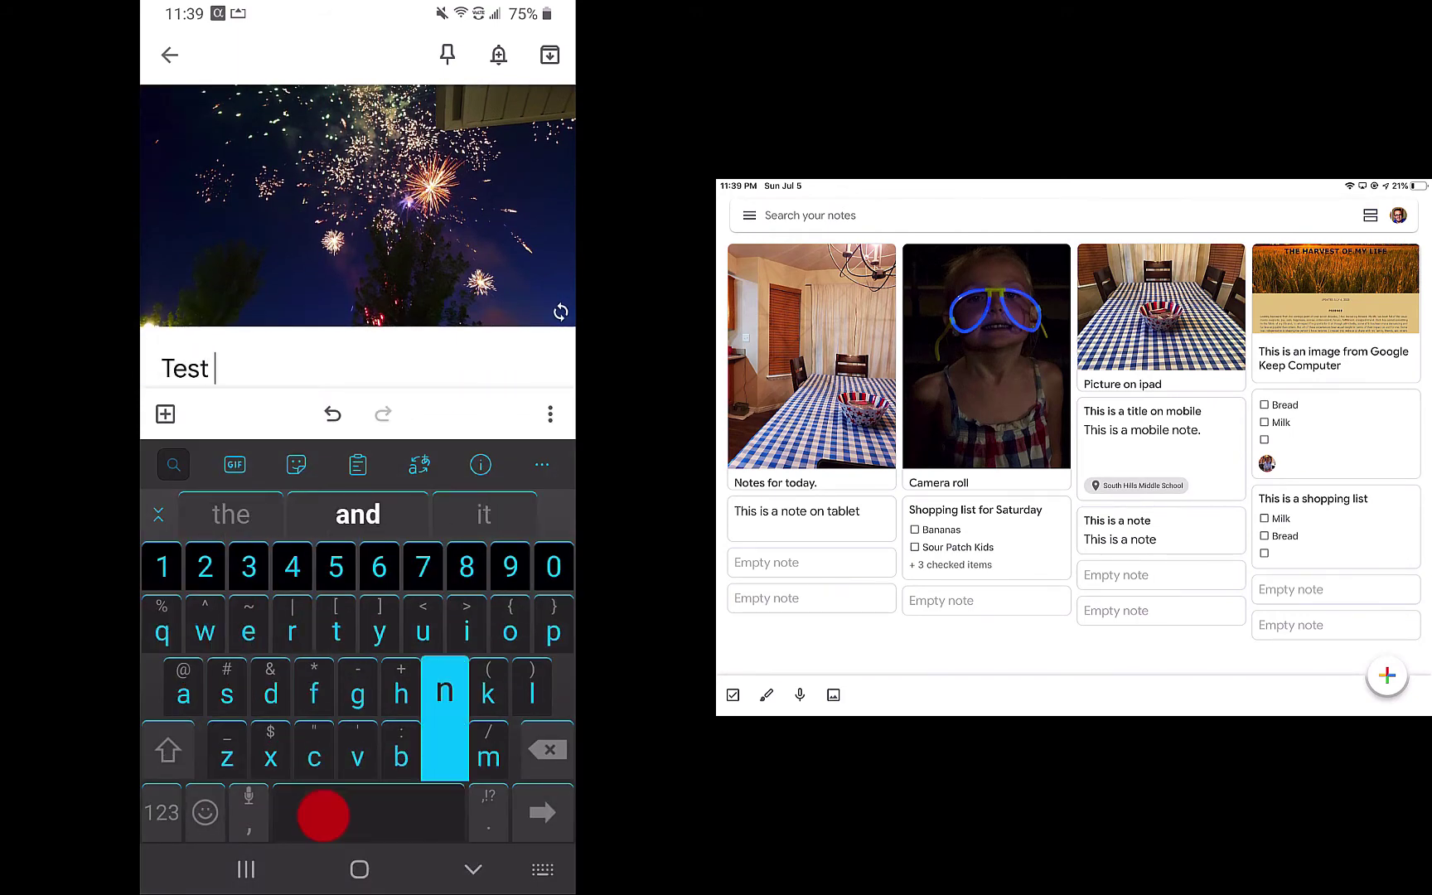
type("note")
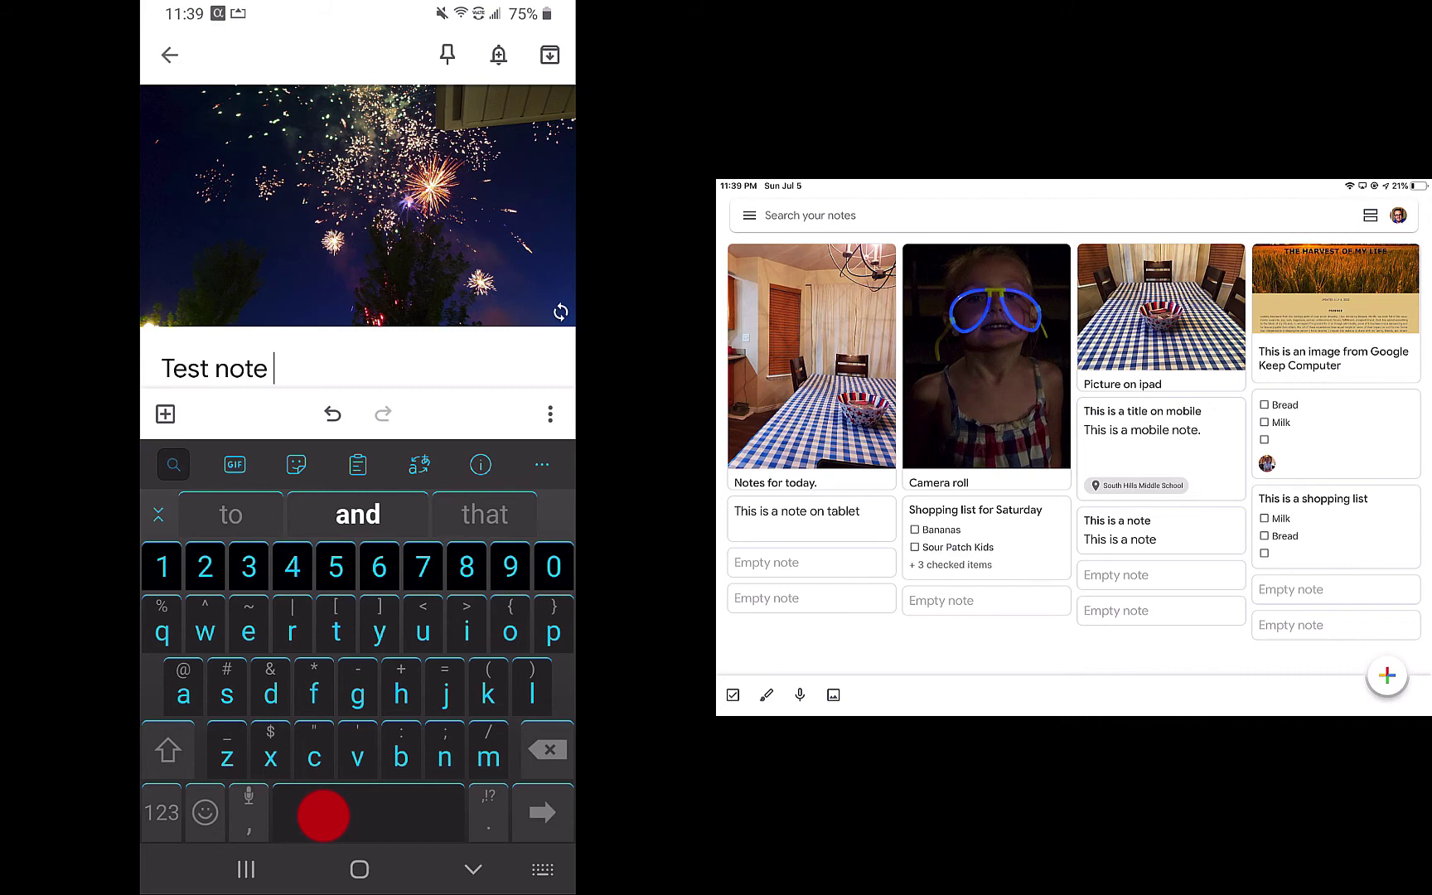
left_click(474, 870)
left_click(179, 500)
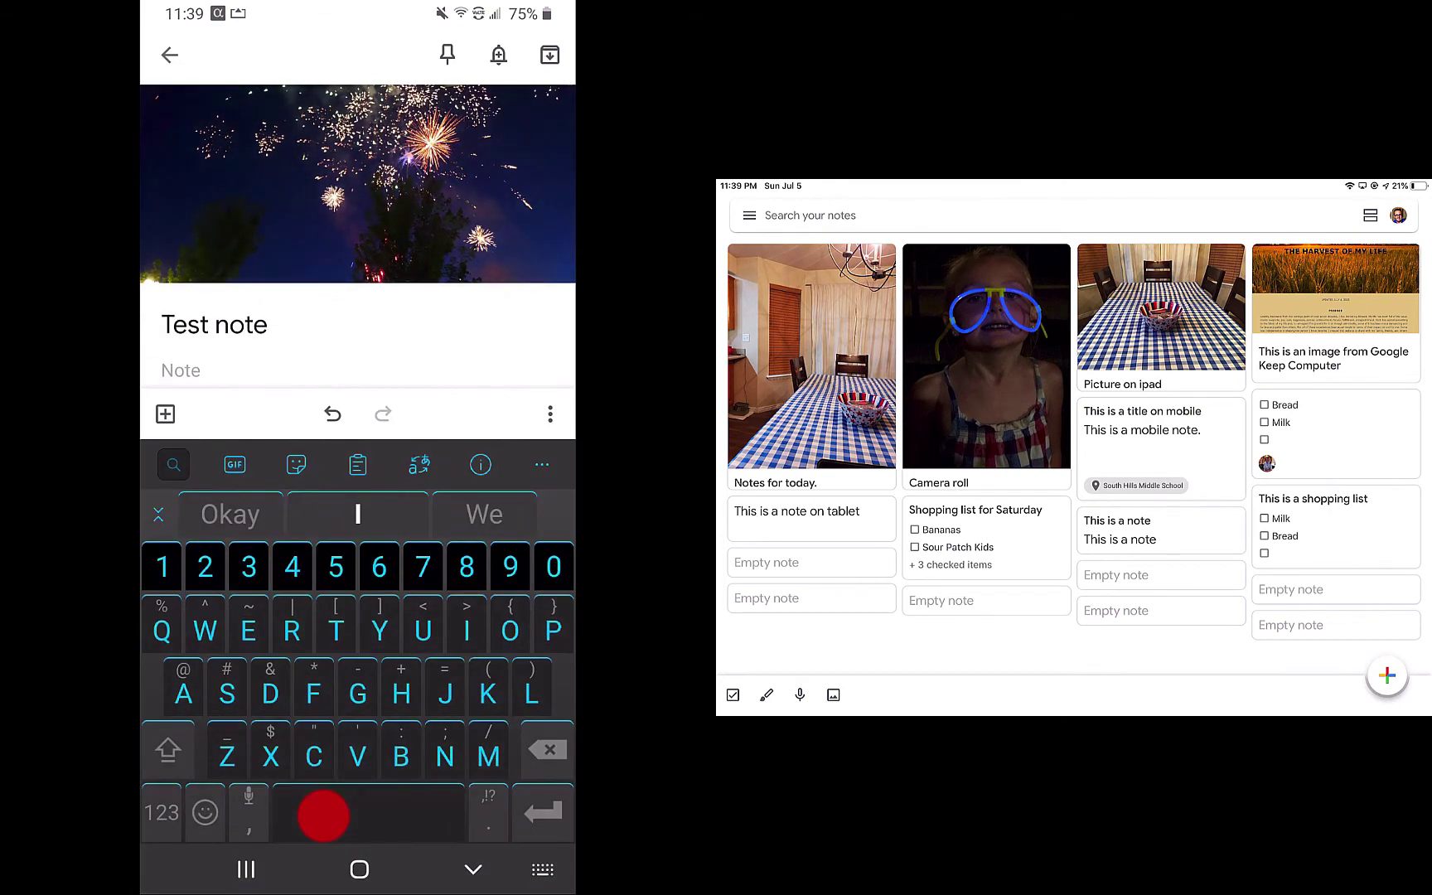
left_click(169, 55)
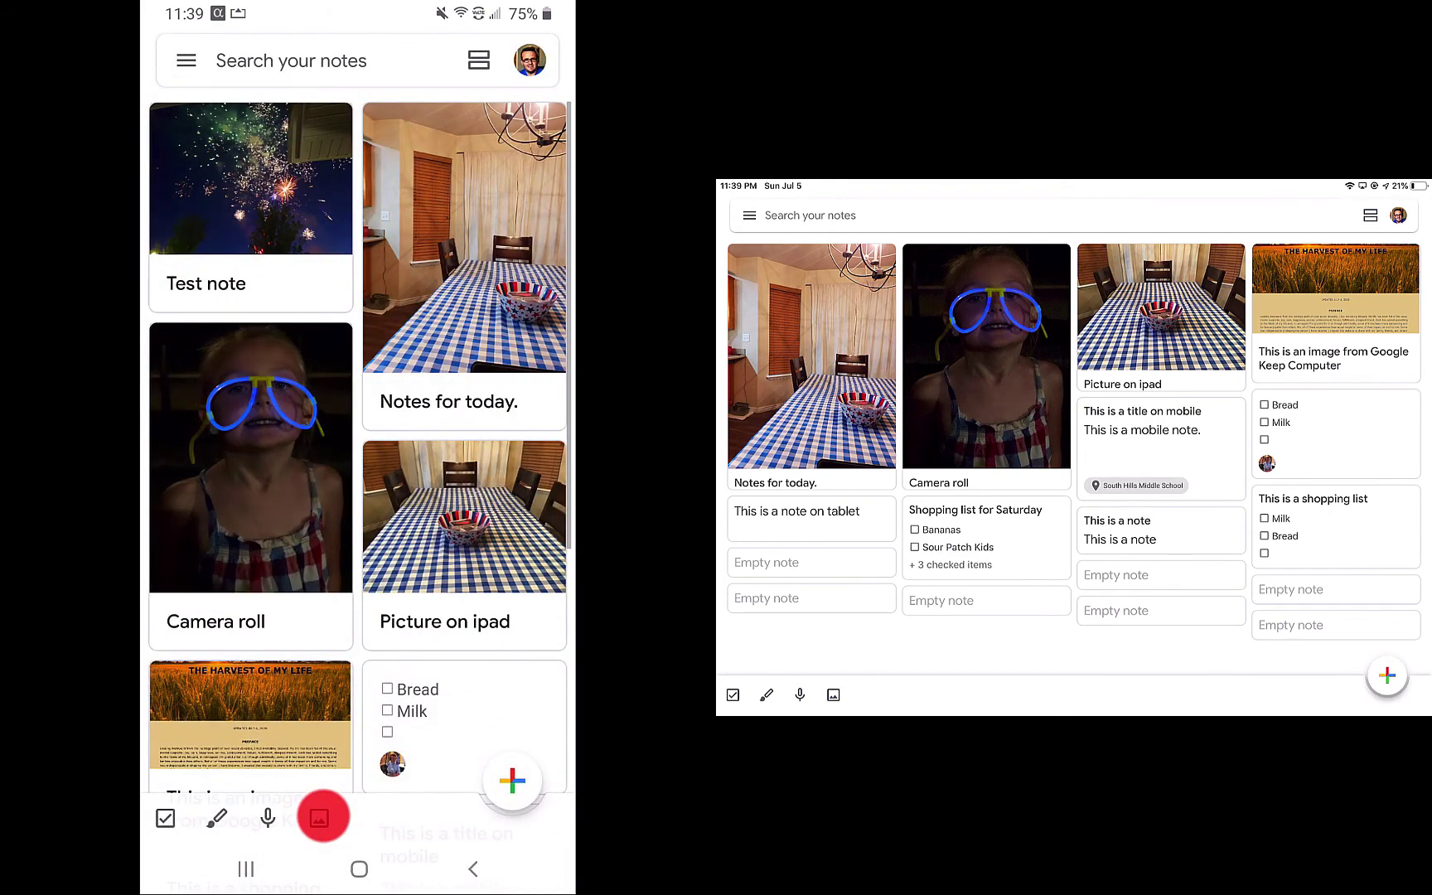
Go to the phone's weather home page and take a screenshot of it.
left_click(359, 869)
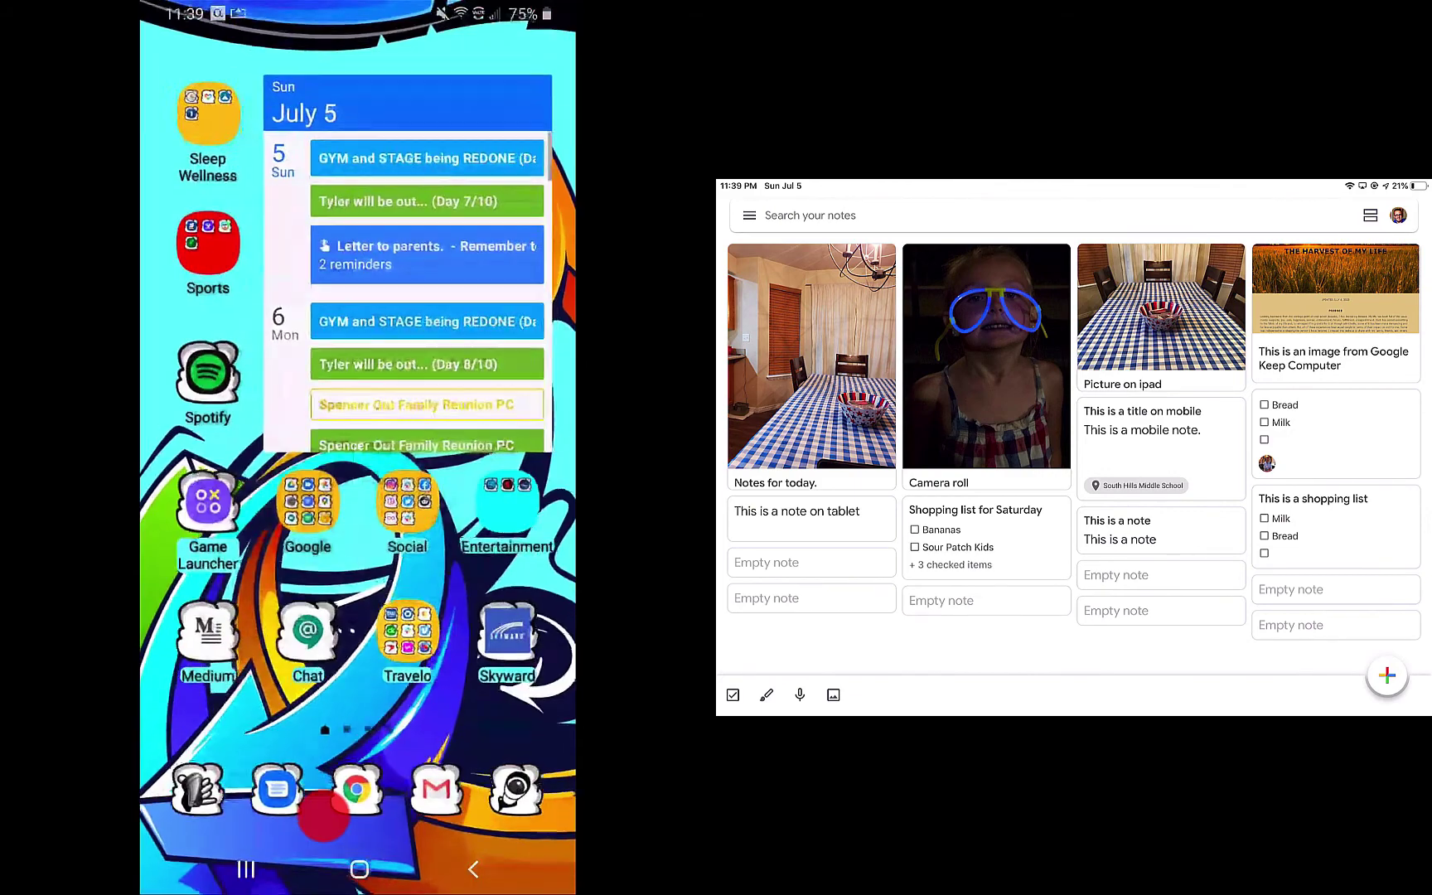
left_click_drag(470, 448, 224, 447)
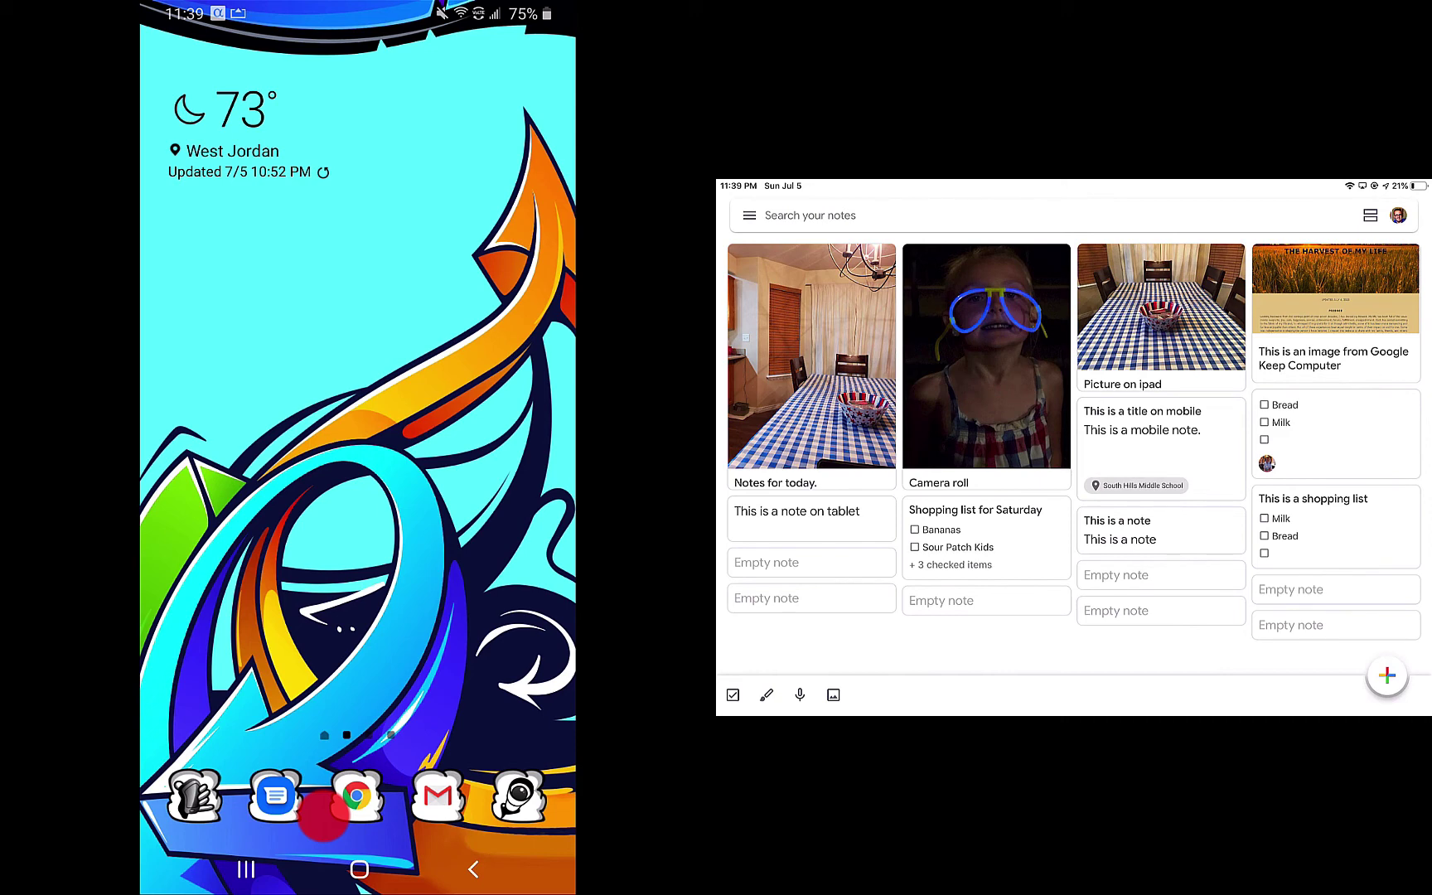
key("Print")
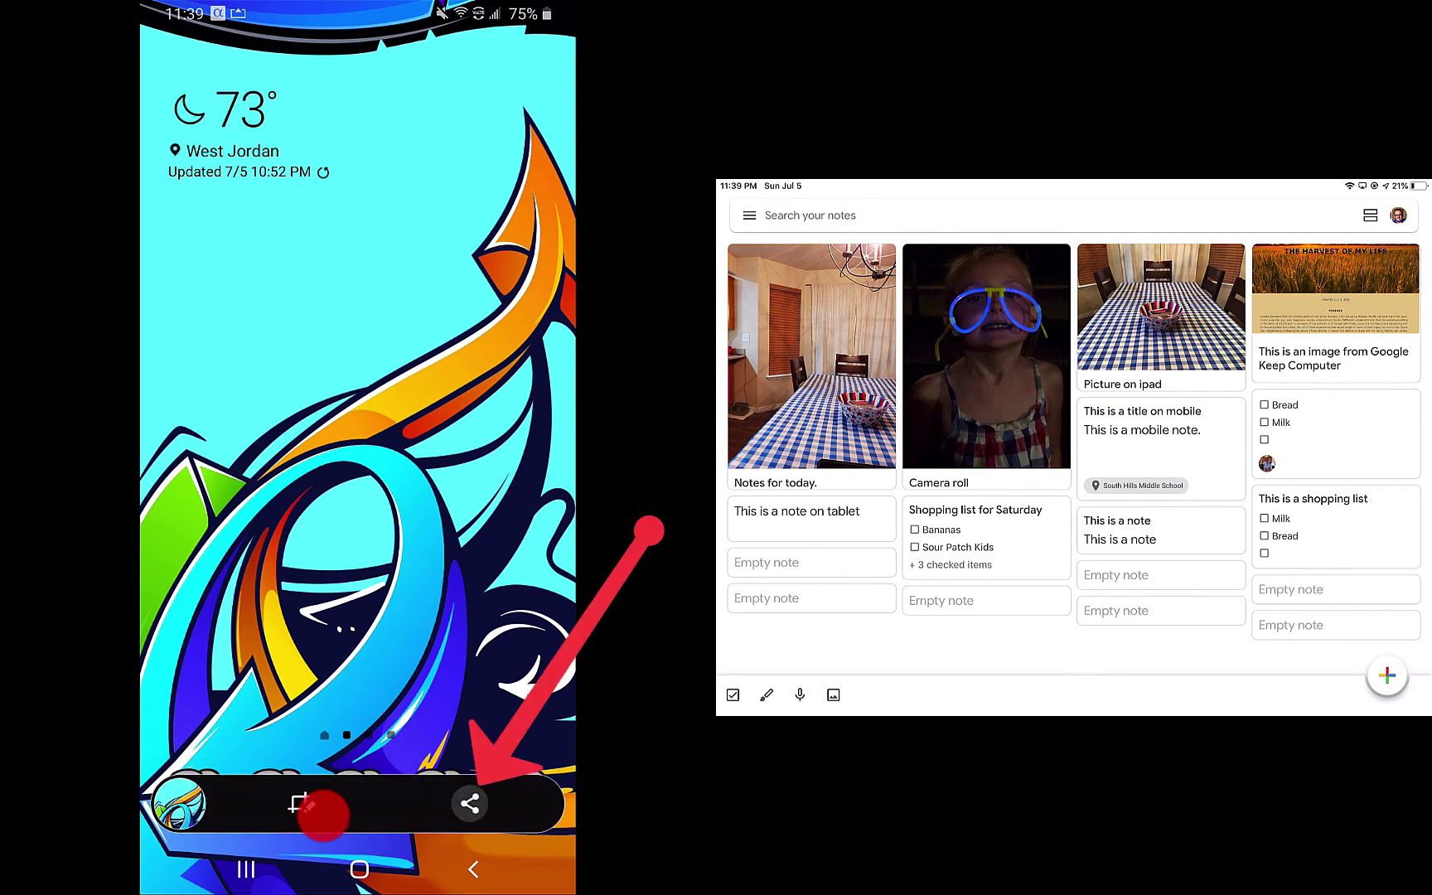
Share the screenshot to Keep Notes and save it under a different account.
left_click(471, 804)
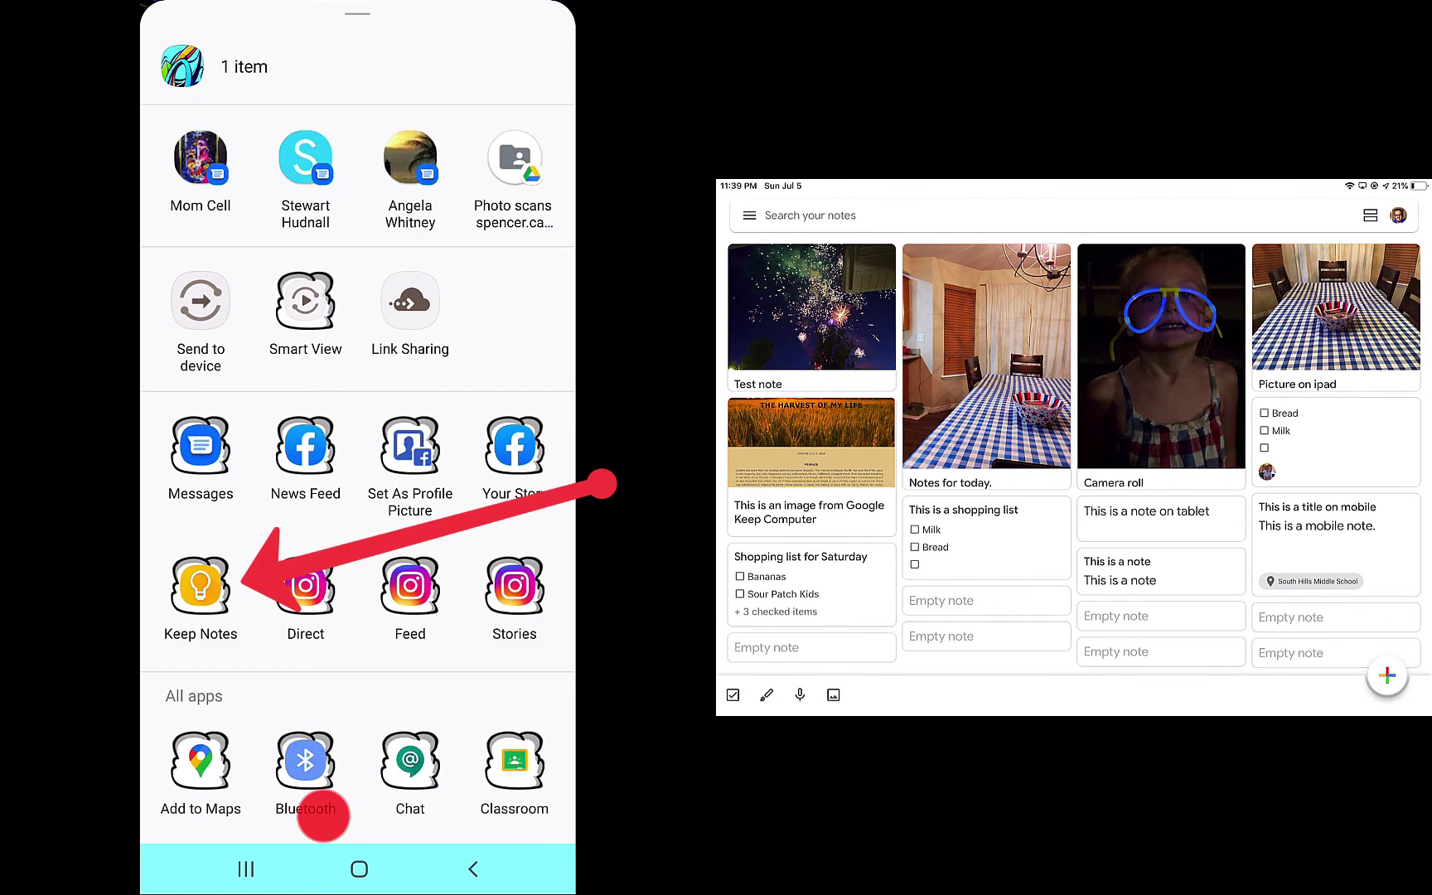
left_click(200, 584)
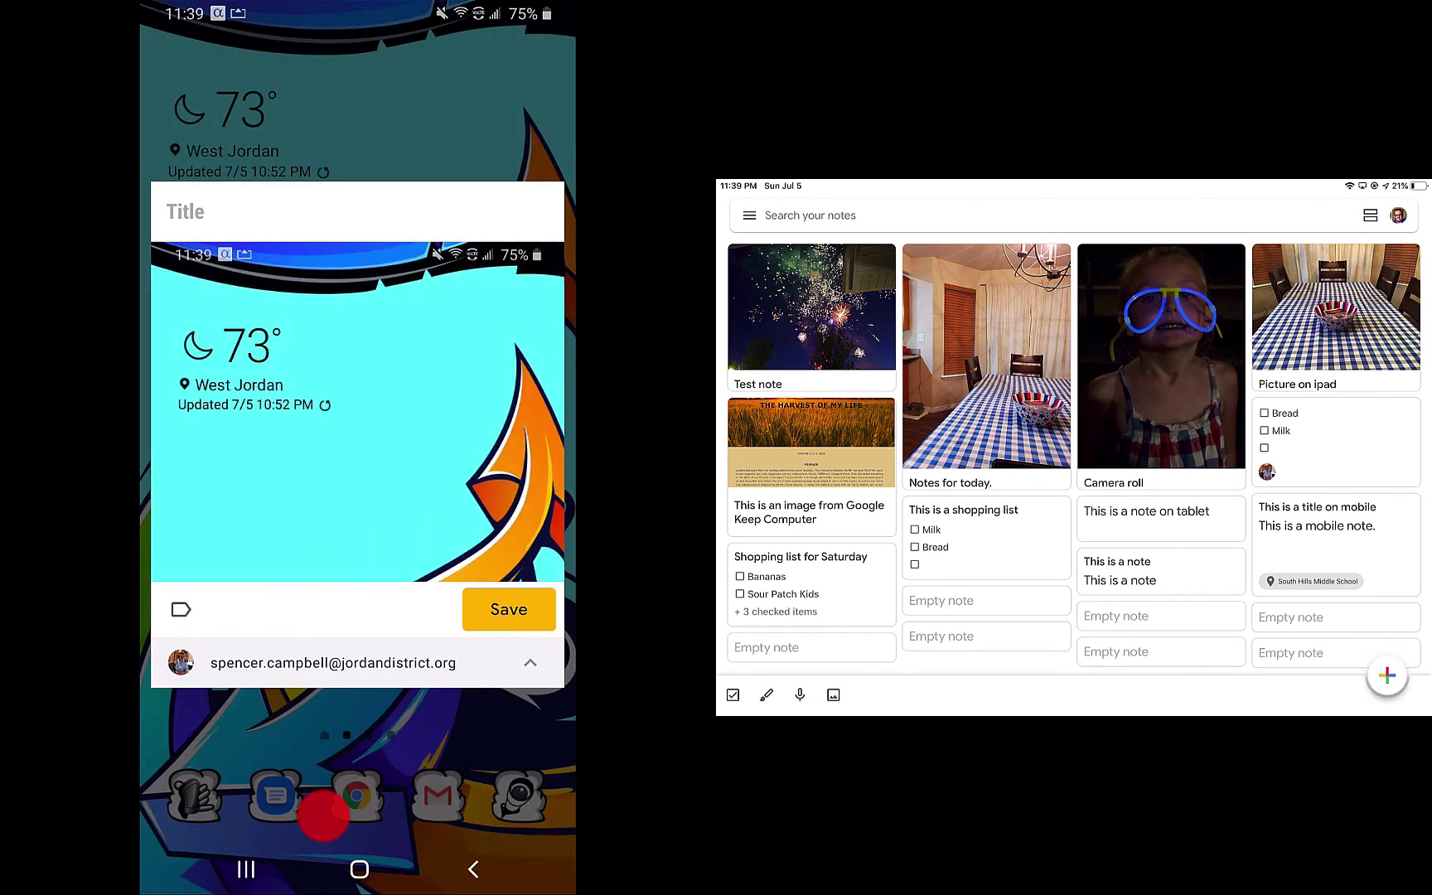
left_click(435, 655)
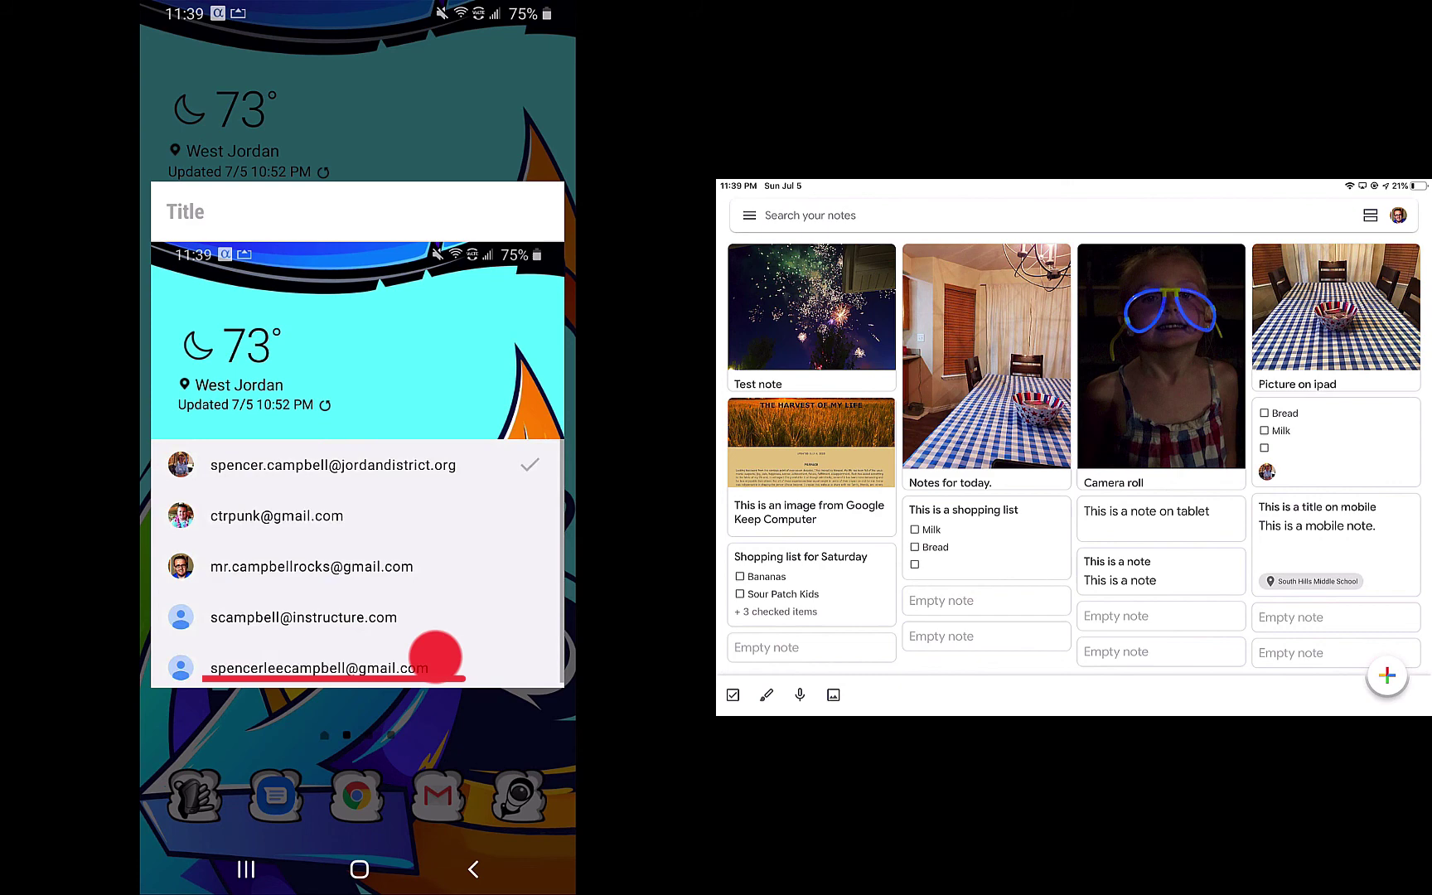
left_click(436, 654)
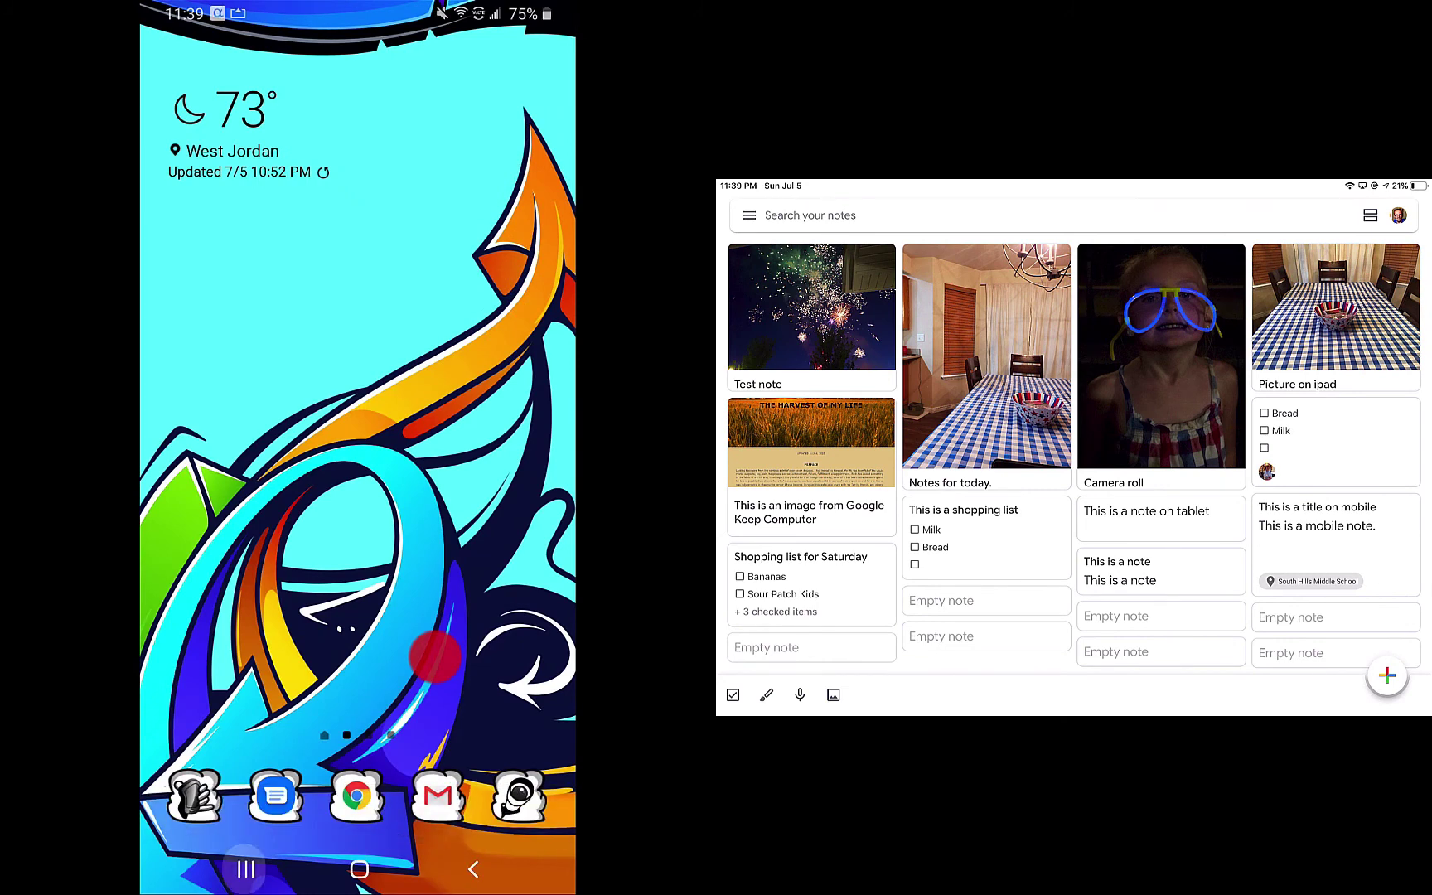
Switch back to Google Keep, where the screenshot note now tops the grid ahead of Test note.
key("alt+s")
key("alt+s")
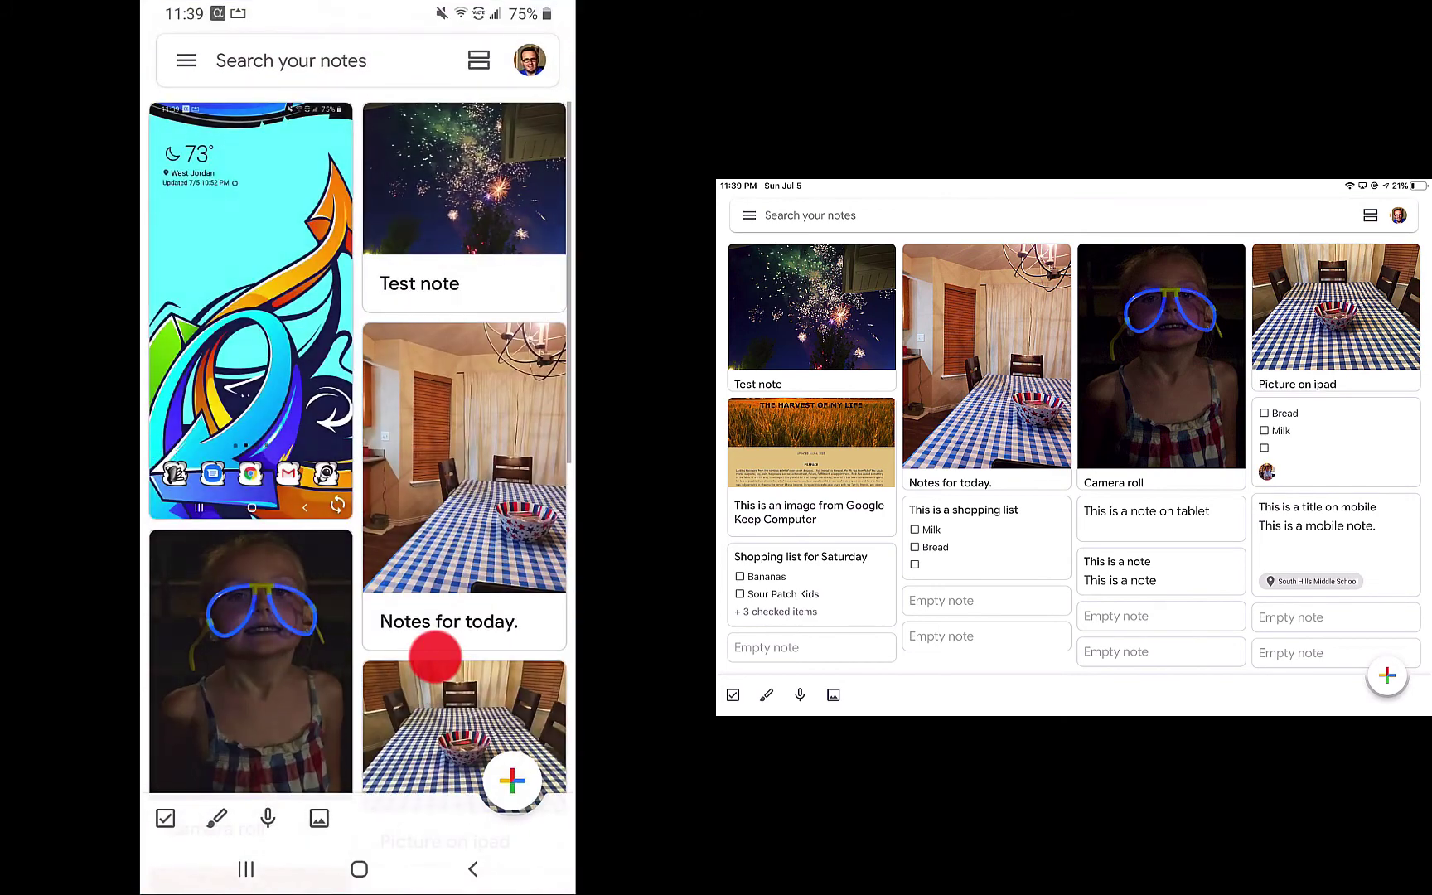